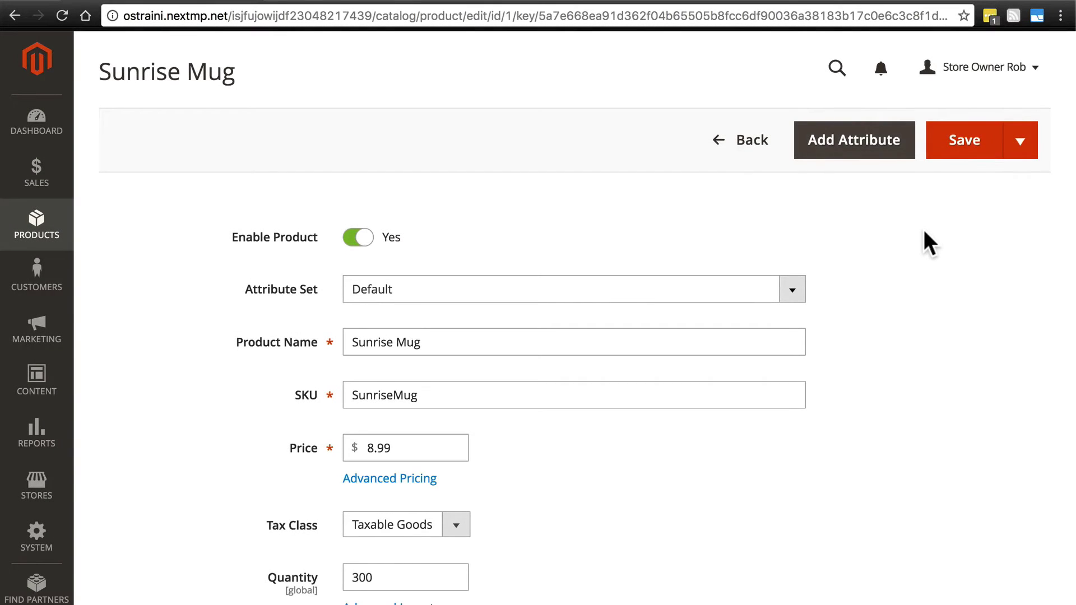
pyautogui.scroll(-4, 924, 232)
pyautogui.scroll(-4, 924, 232)
pyautogui.scroll(-5, 924, 232)
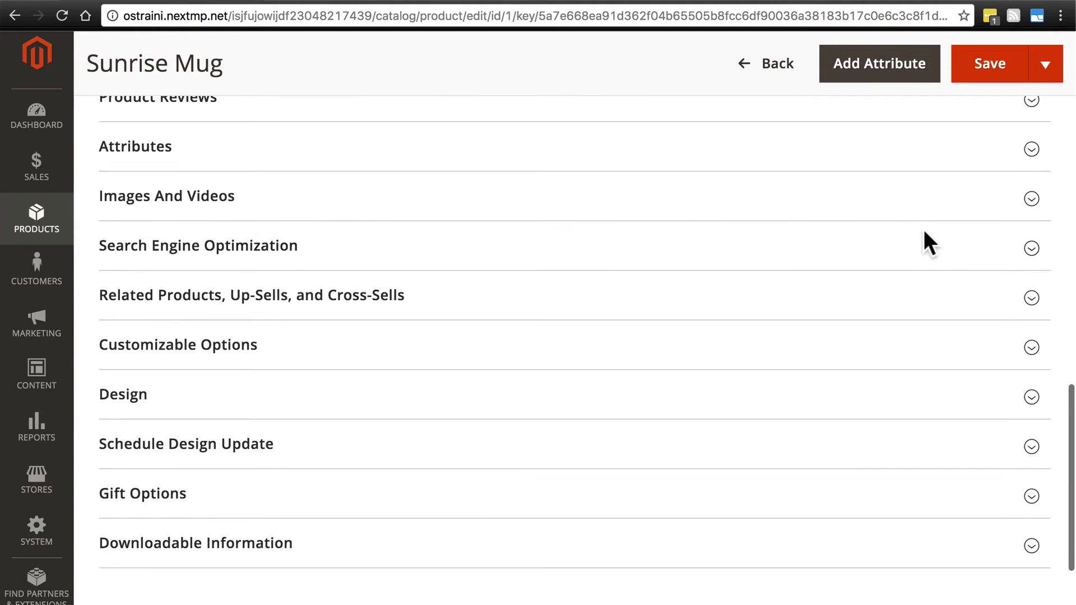
# Step: Check the Sunrise Mug's Attribute Set dropdown and confirm Default is the only set
pyautogui.click(753, 153)
pyautogui.click(725, 159)
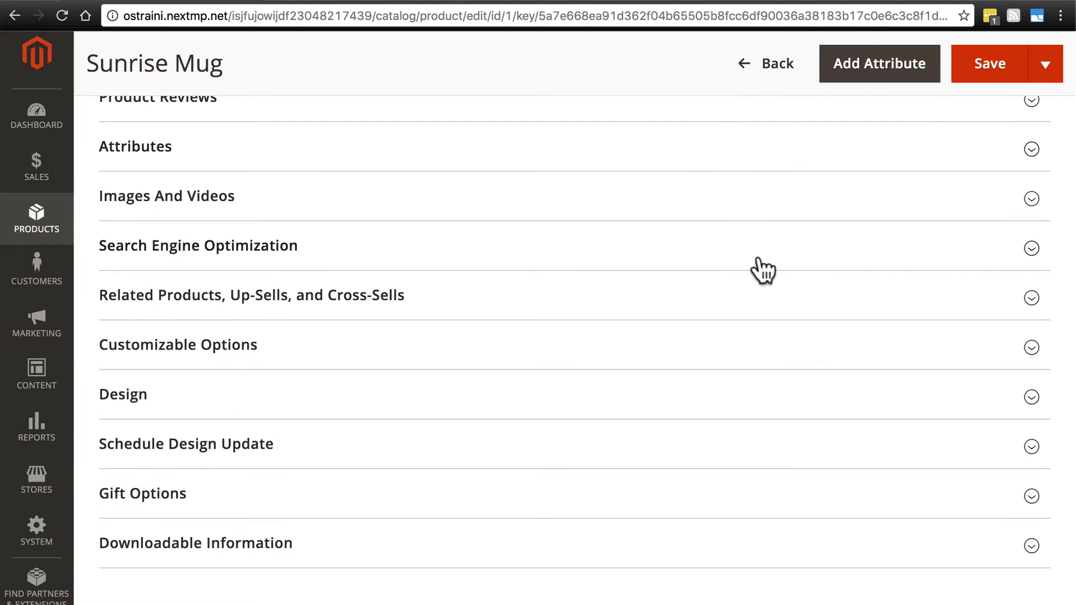
pyautogui.scroll(5, 764, 266)
pyautogui.scroll(3, 763, 267)
pyautogui.scroll(3, 764, 267)
pyautogui.scroll(1, 764, 267)
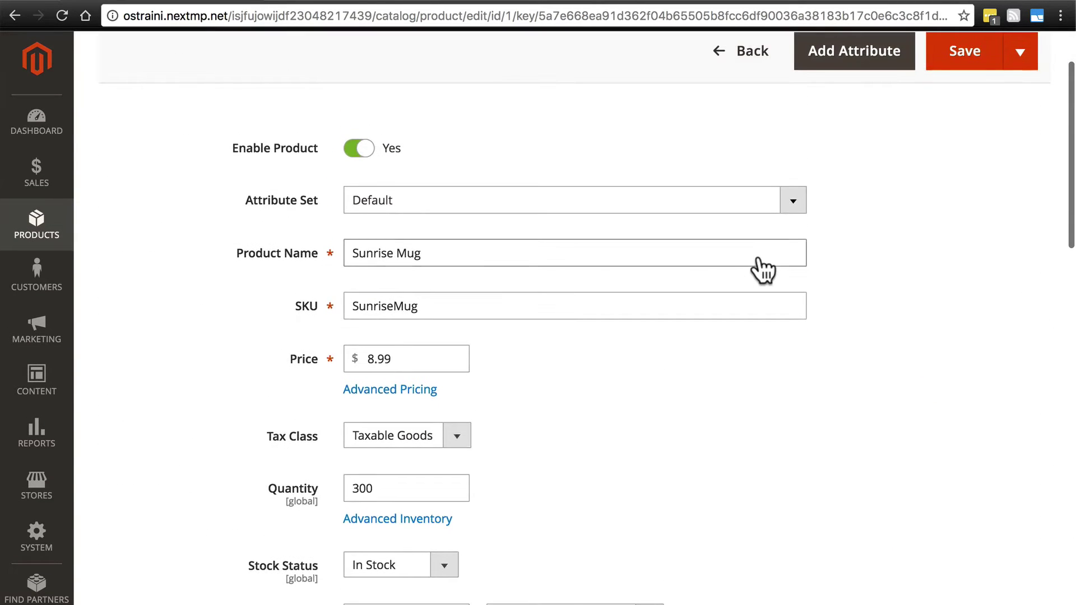
pyautogui.scroll(2, 763, 269)
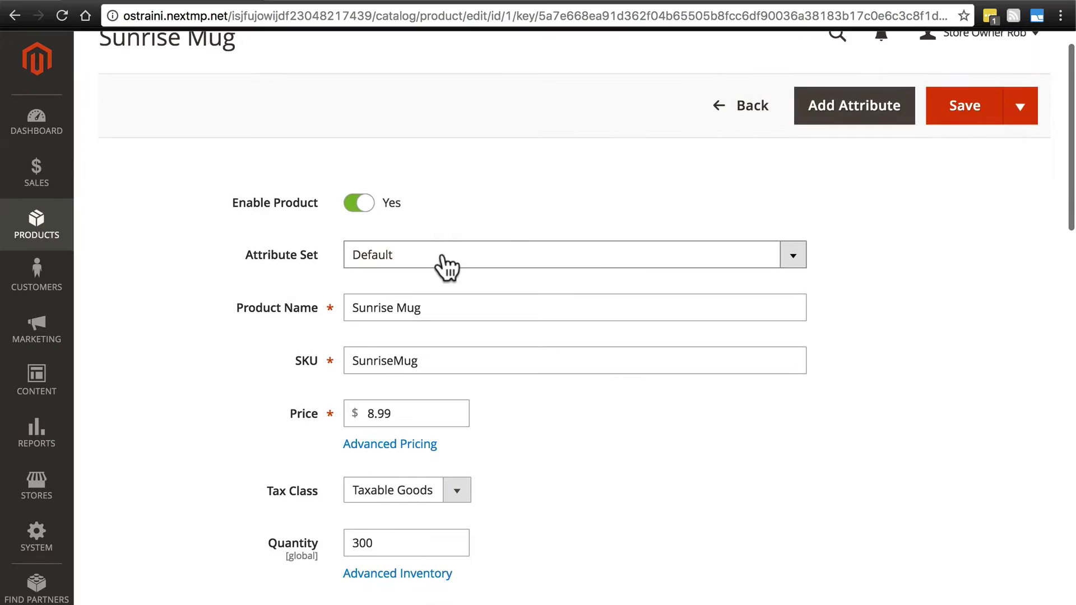
pyautogui.click(518, 267)
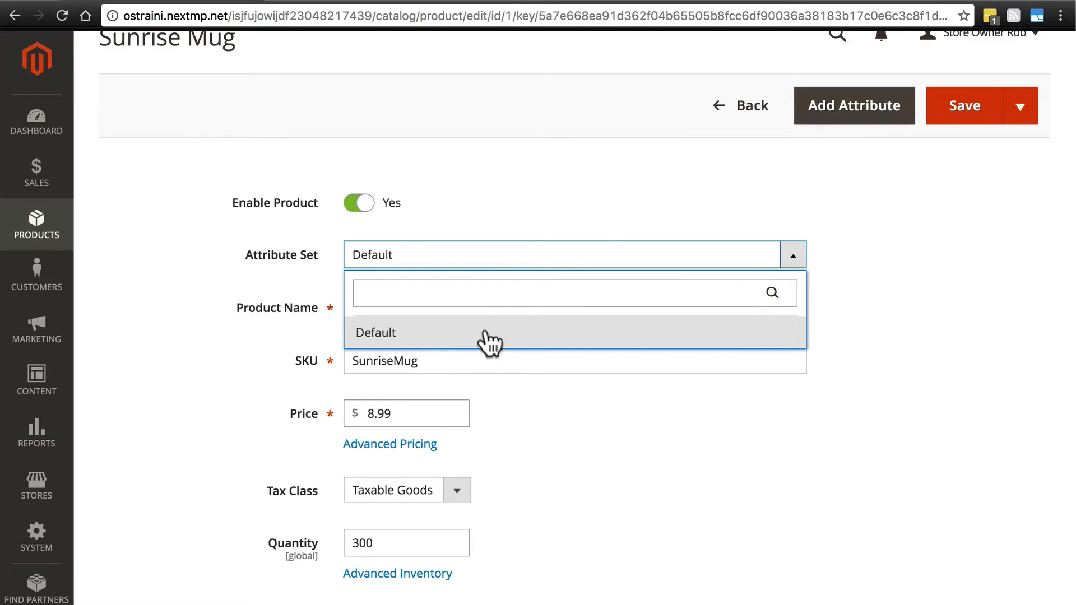
pyautogui.click(506, 269)
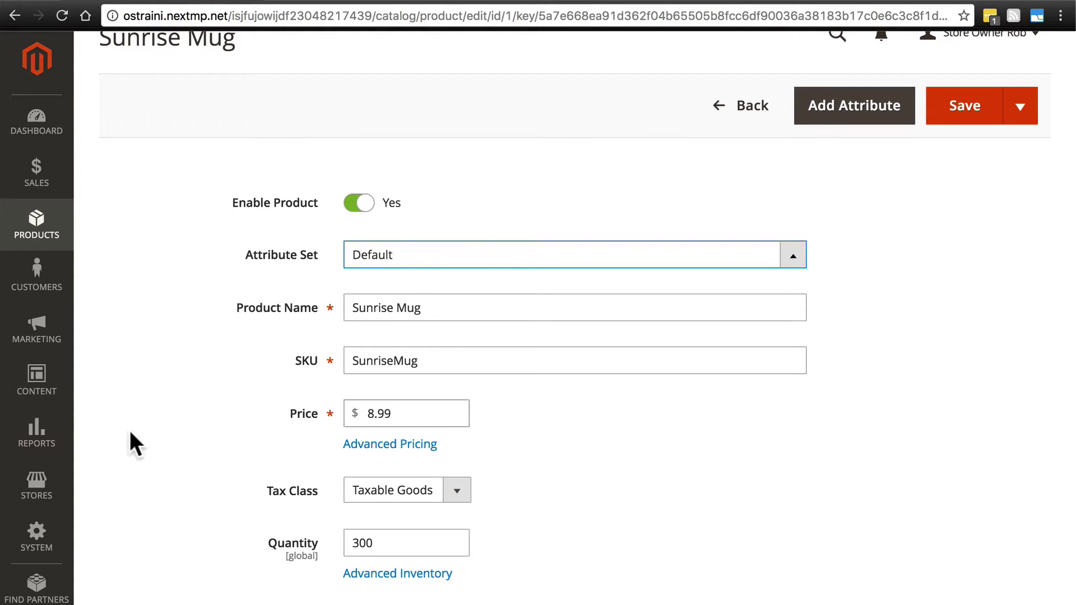
# Step: Go to Stores > Attributes > Attribute Set and open the Default set
pyautogui.click(39, 503)
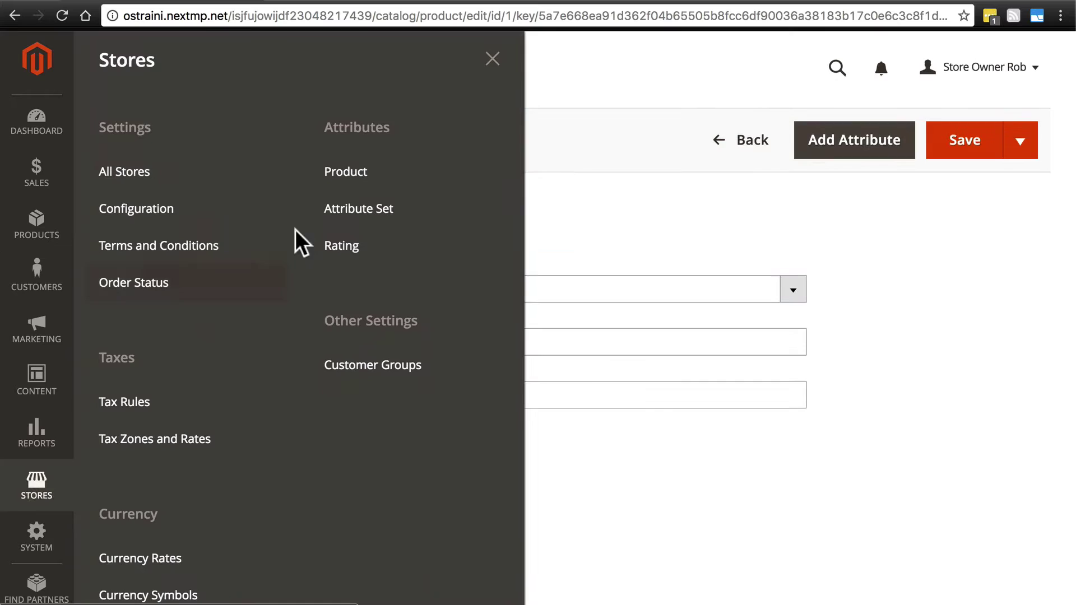
pyautogui.click(370, 229)
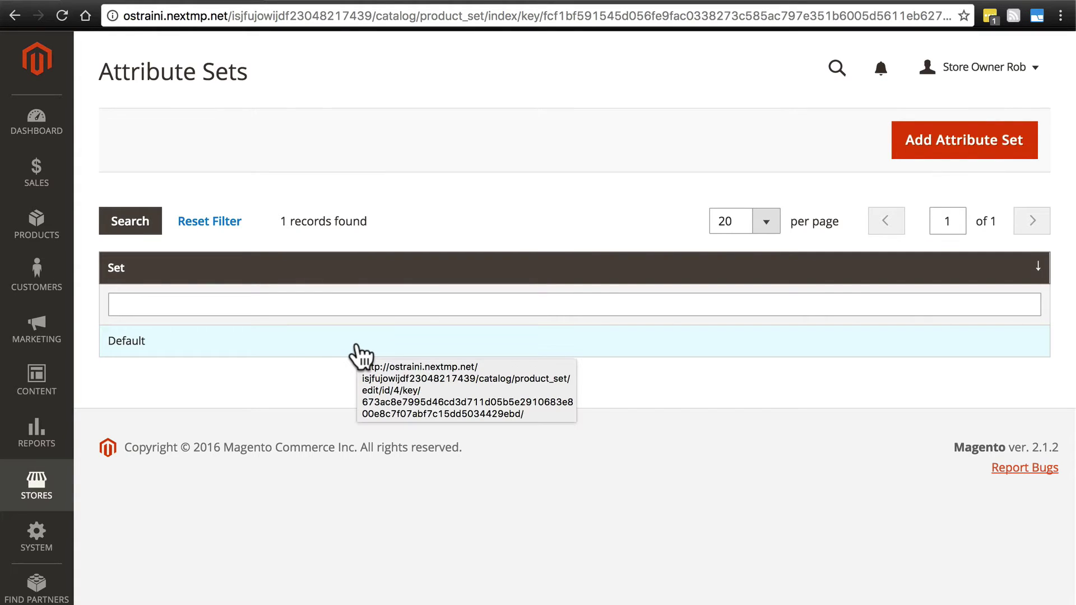
pyautogui.click(360, 354)
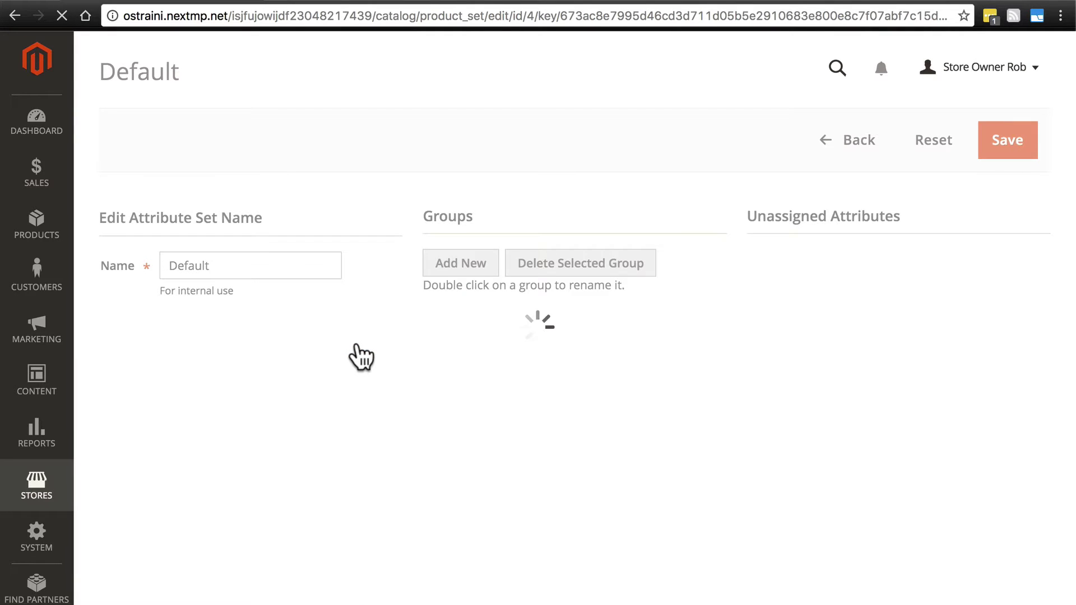
pyautogui.scroll(-3, 581, 333)
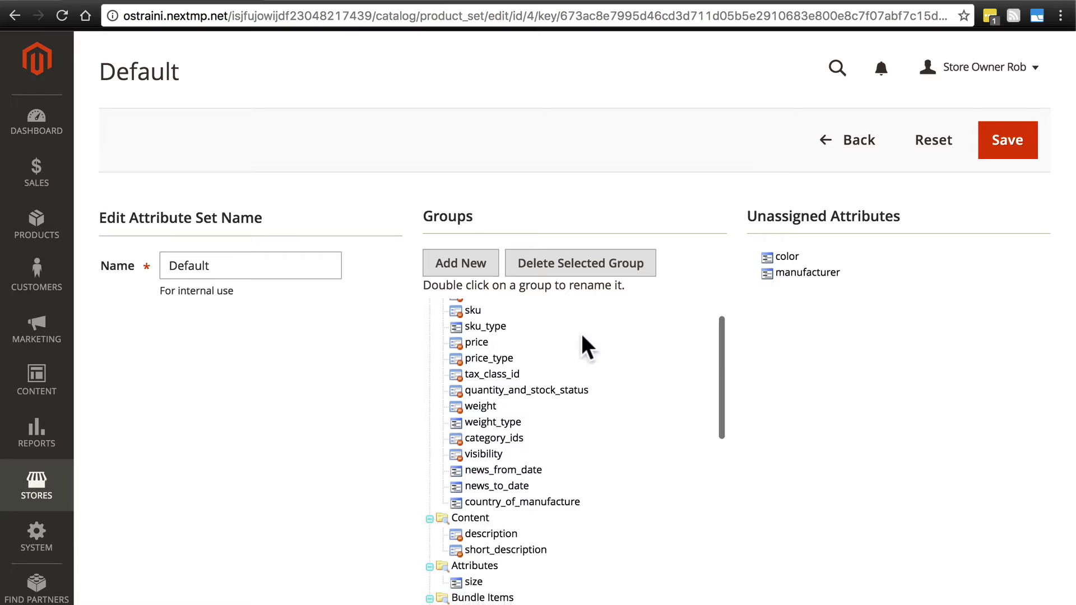
pyautogui.scroll(1, 582, 334)
pyautogui.scroll(1, 572, 337)
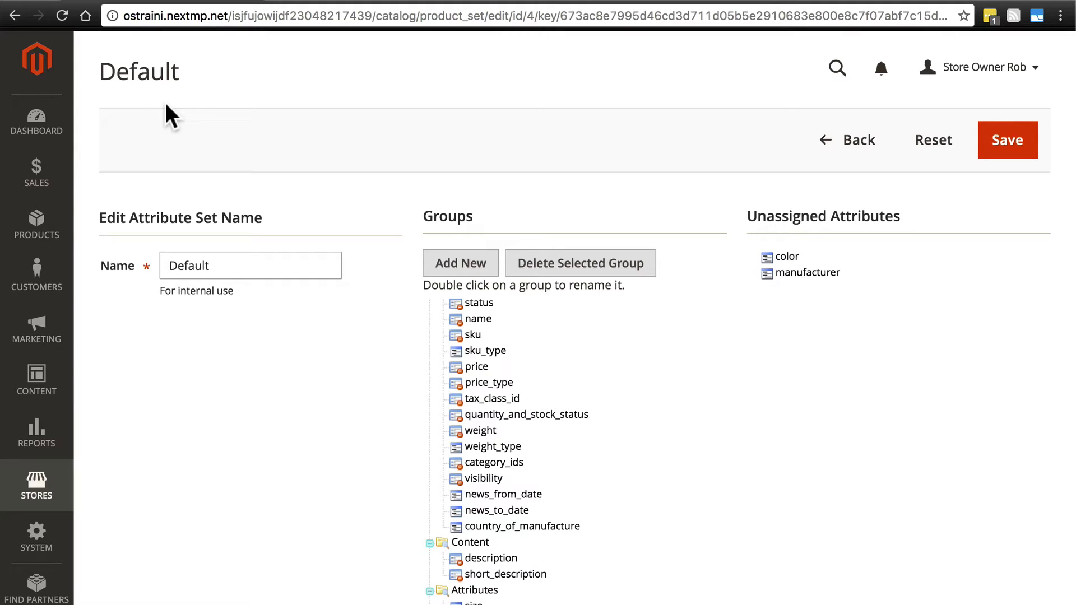
pyautogui.scroll(2, 496, 345)
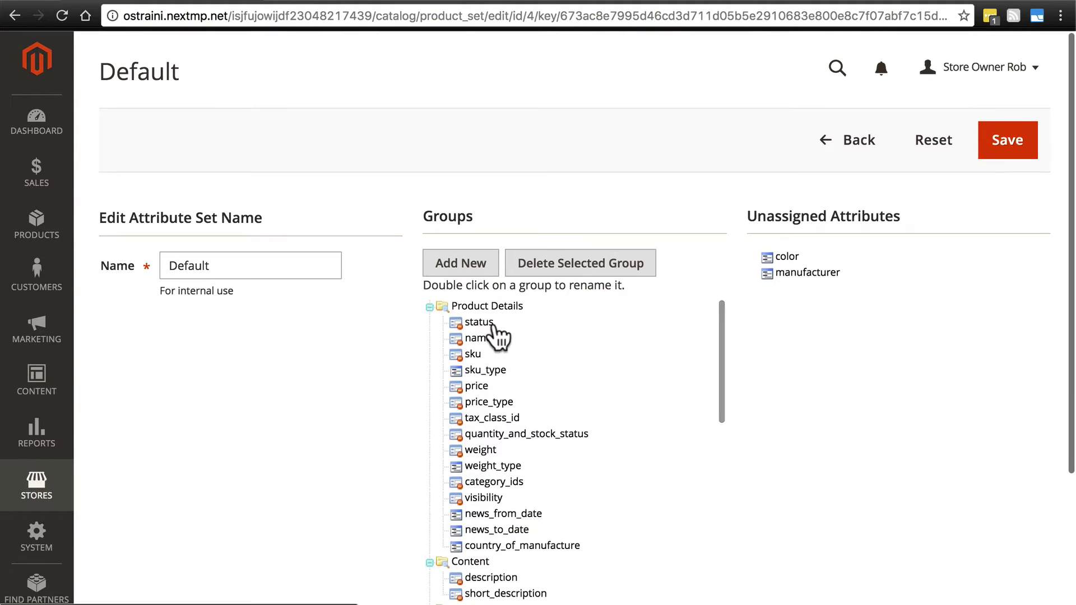
pyautogui.scroll(-2, 497, 351)
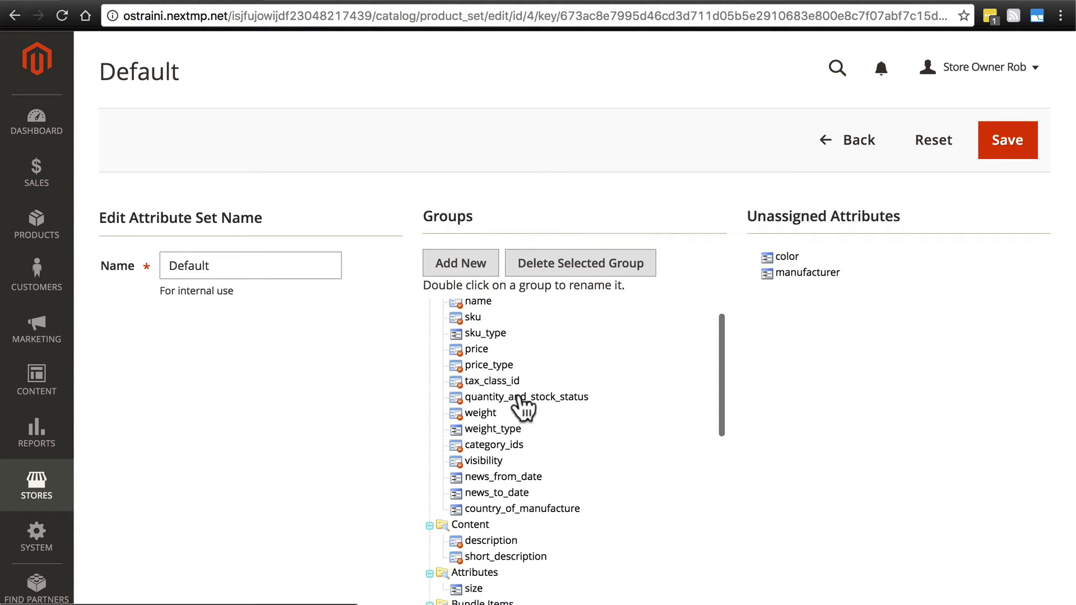
pyautogui.scroll(-2, 523, 408)
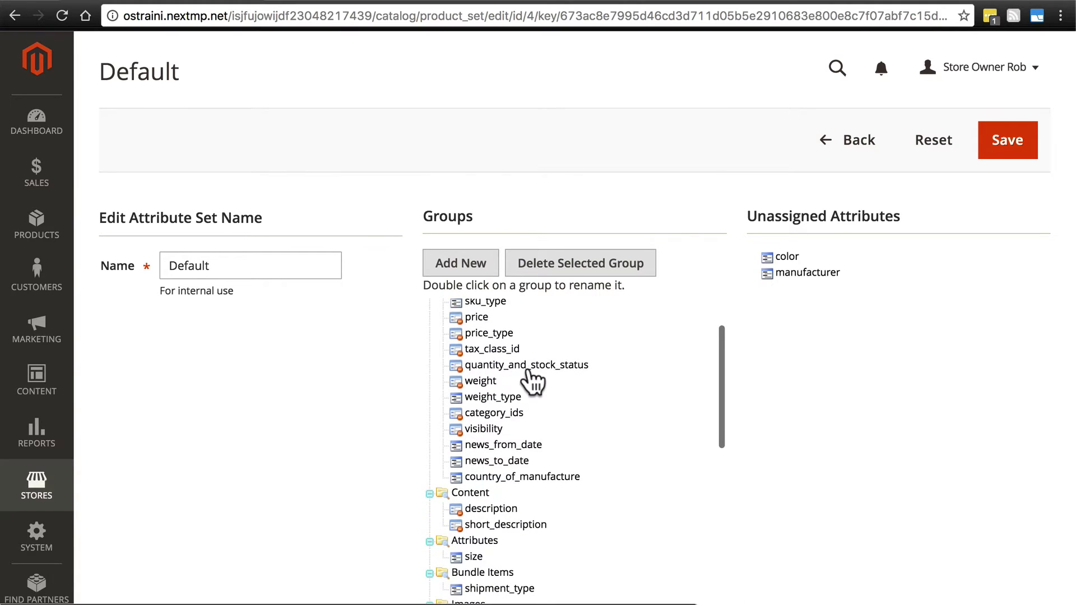
pyautogui.scroll(3, 534, 380)
pyautogui.scroll(2, 533, 381)
pyautogui.scroll(-3, 534, 379)
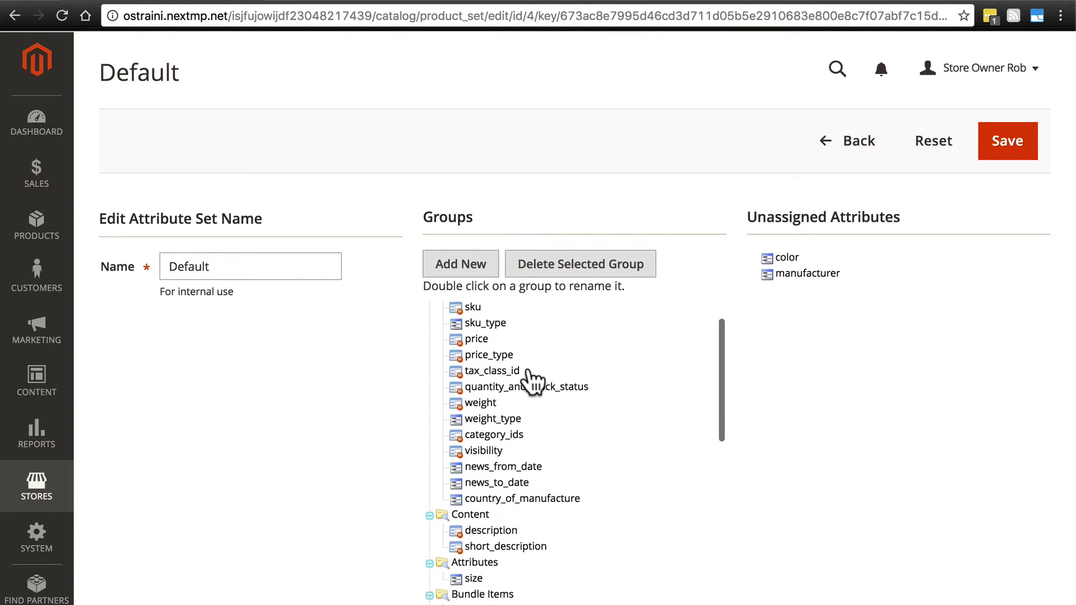
pyautogui.scroll(-4, 533, 379)
pyautogui.scroll(-3, 533, 380)
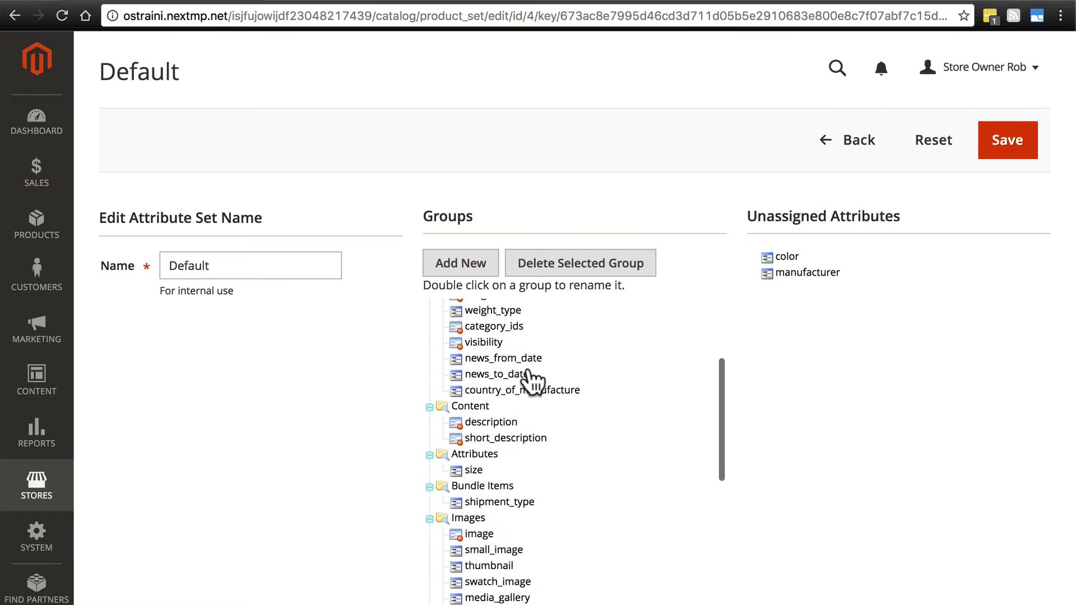
pyautogui.scroll(-1, 531, 386)
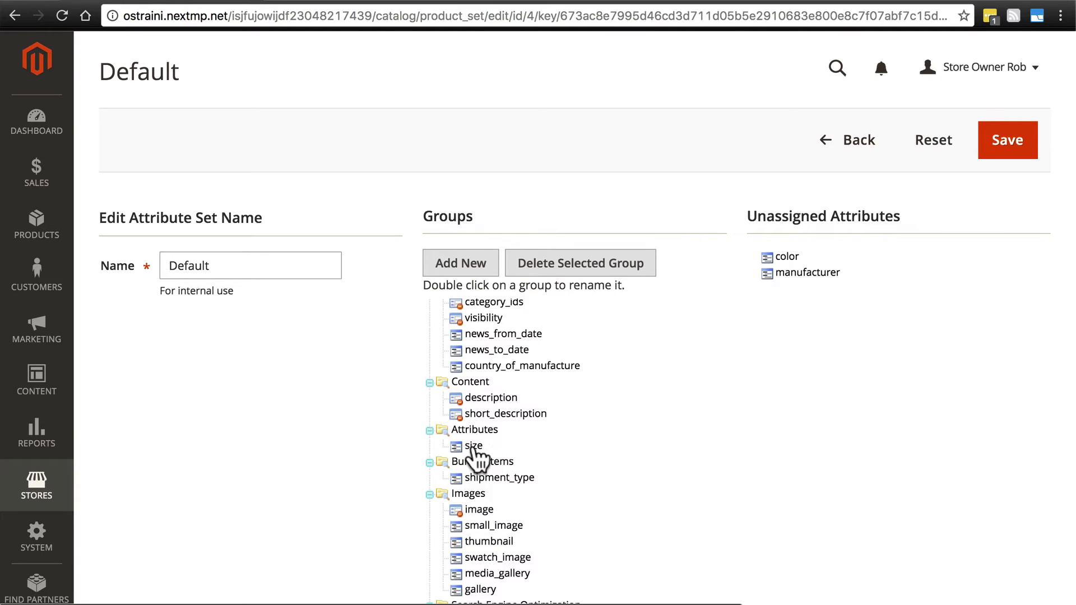
# Step: Drag size from the Default set's Attributes group to Unassigned Attributes, then save the set
pyautogui.click(470, 447)
pyautogui.moveTo(476, 456); pyautogui.dragTo(802, 353)
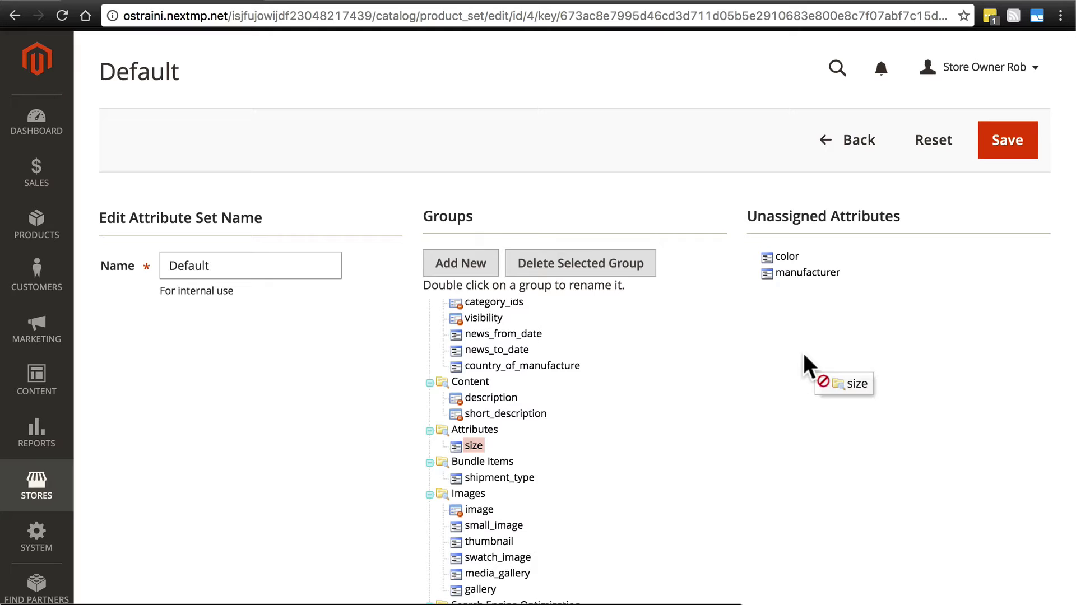
pyautogui.moveTo(803, 353); pyautogui.dragTo(793, 282)
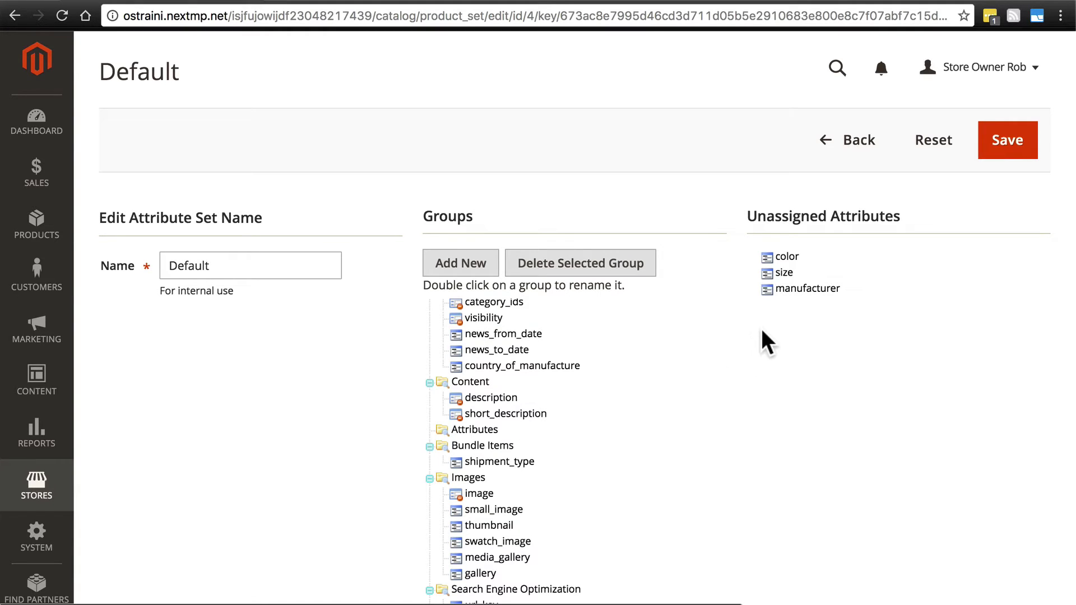
pyautogui.click(1012, 159)
pyautogui.moveTo(786, 281)
pyautogui.mouseDown()
pyautogui.moveTo(484, 443)
pyautogui.moveTo(821, 322)
pyautogui.mouseUp()
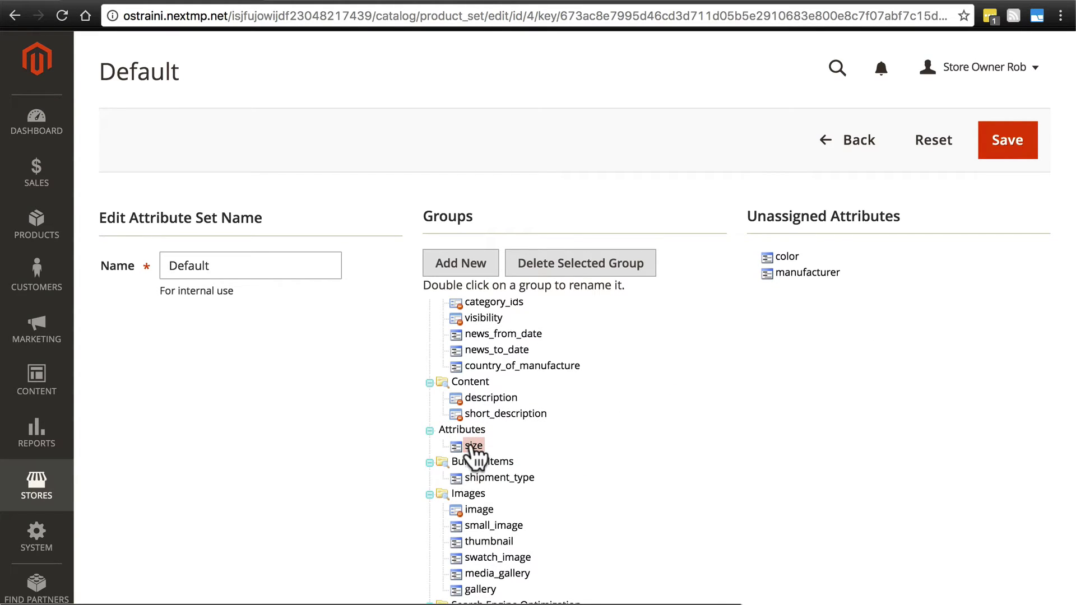
pyautogui.moveTo(473, 448)
pyautogui.mouseDown()
pyautogui.moveTo(821, 312)
pyautogui.moveTo(806, 277)
pyautogui.mouseUp()
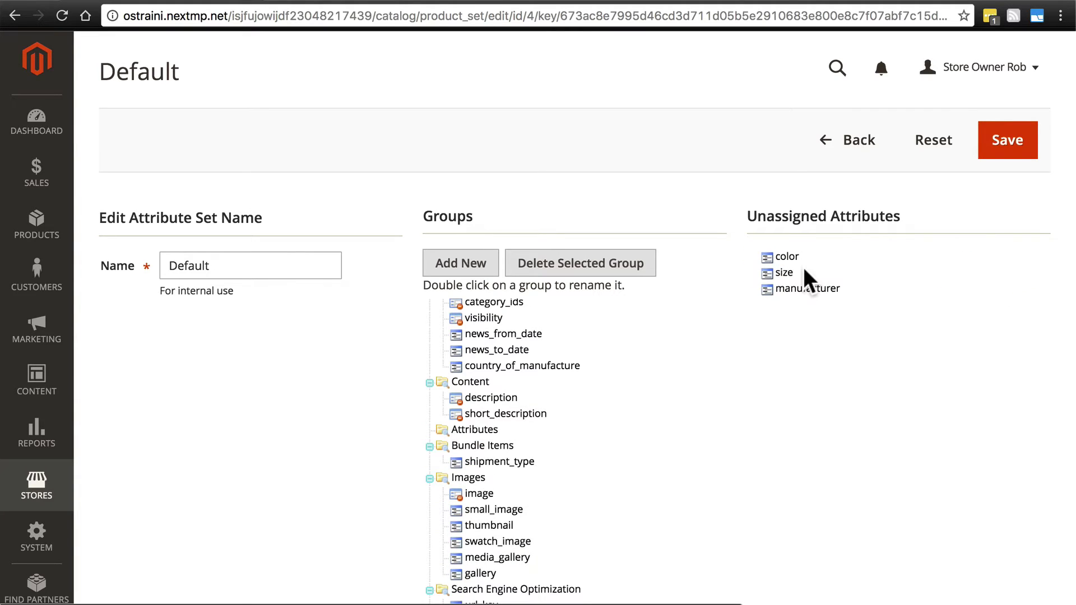
pyautogui.click(1008, 141)
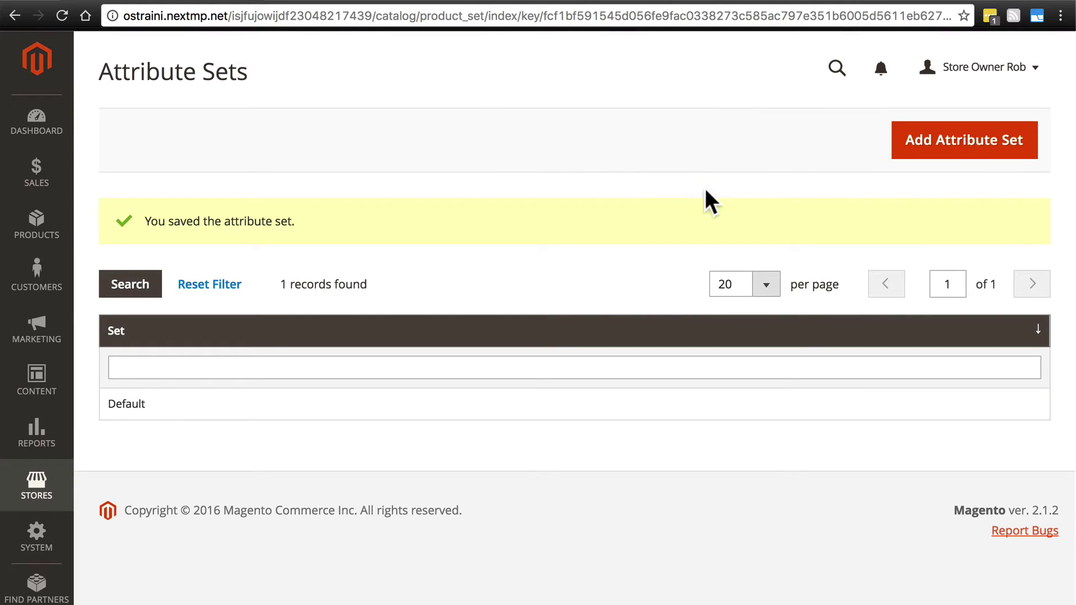
# Step: Add a new attribute set named 'Mugs', keep Default as its base, and save
pyautogui.click(943, 154)
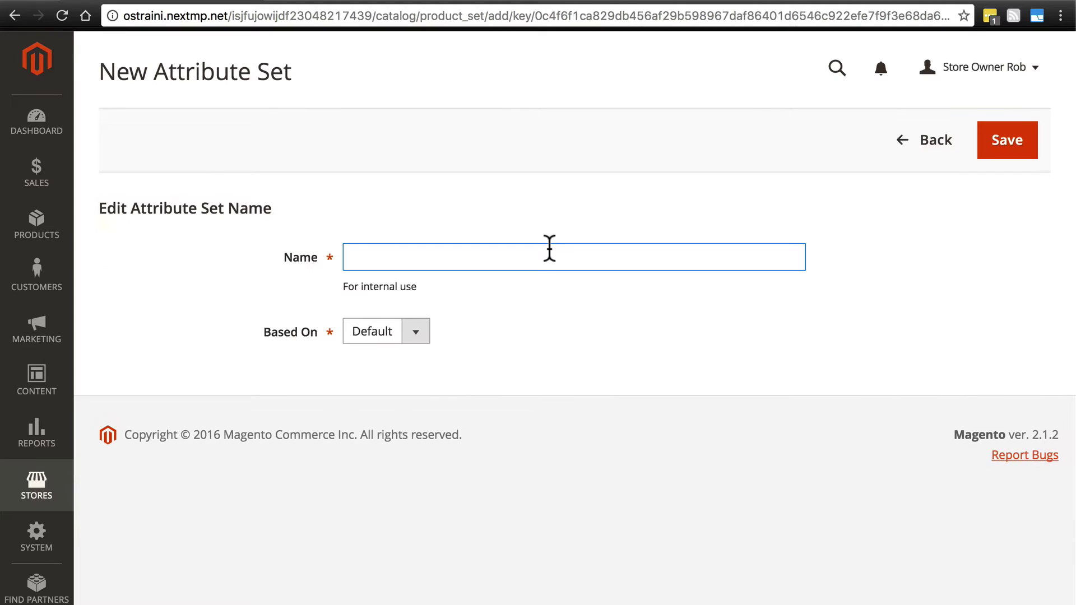
pyautogui.write('Mugs')
pyautogui.click(417, 331)
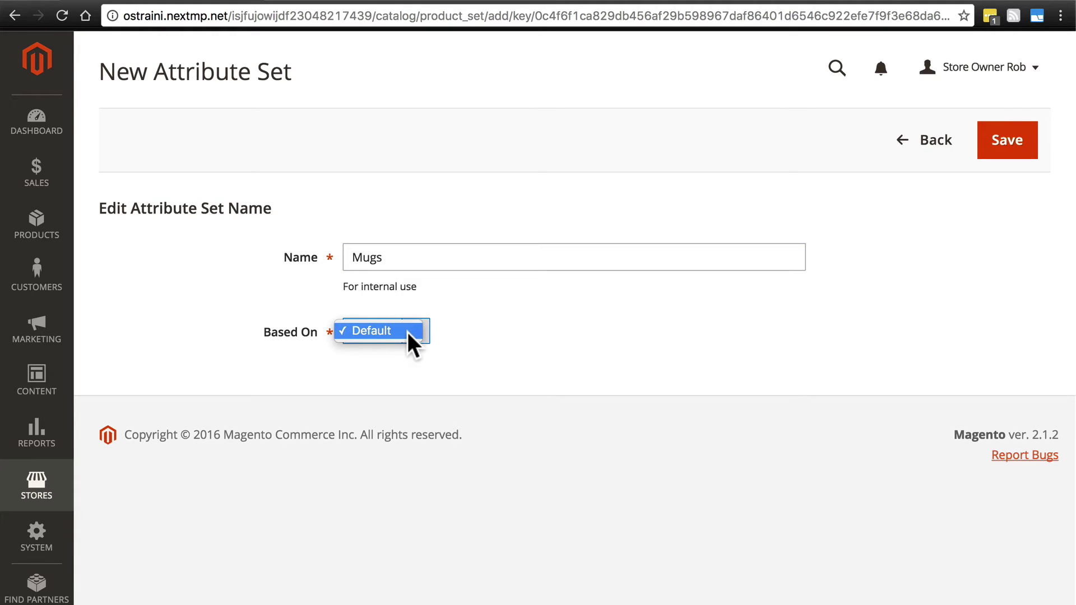
pyautogui.click(366, 331)
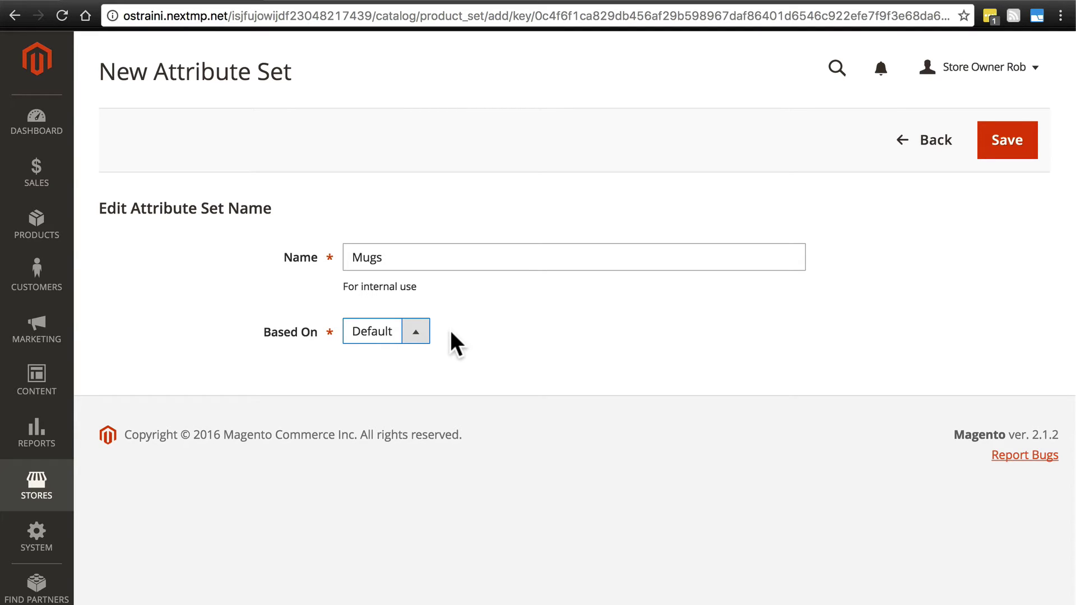
pyautogui.click(1017, 159)
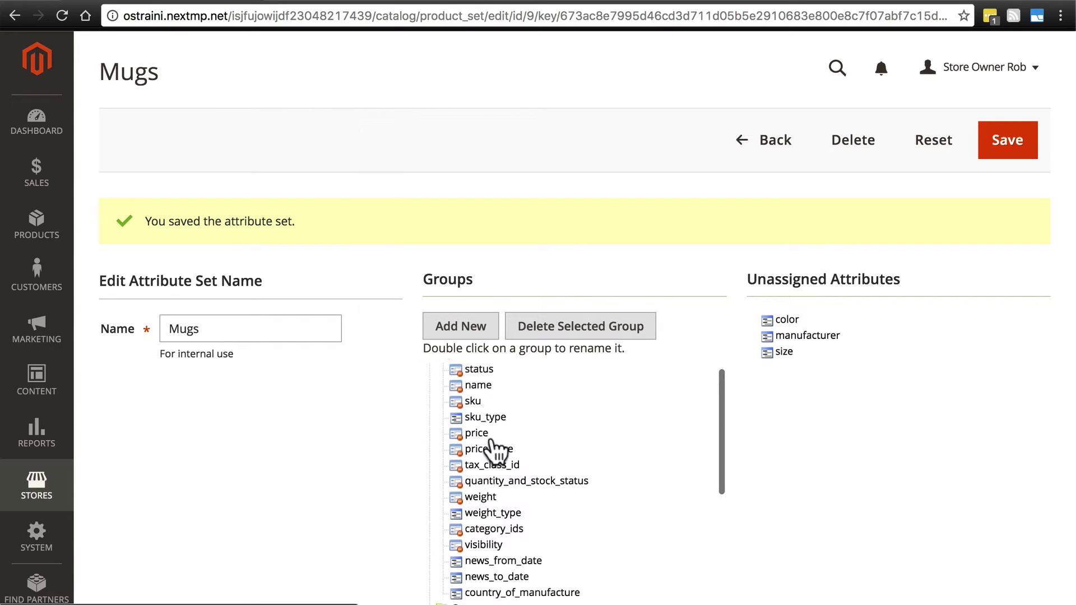
pyautogui.scroll(-5, 493, 452)
pyautogui.scroll(-1, 492, 444)
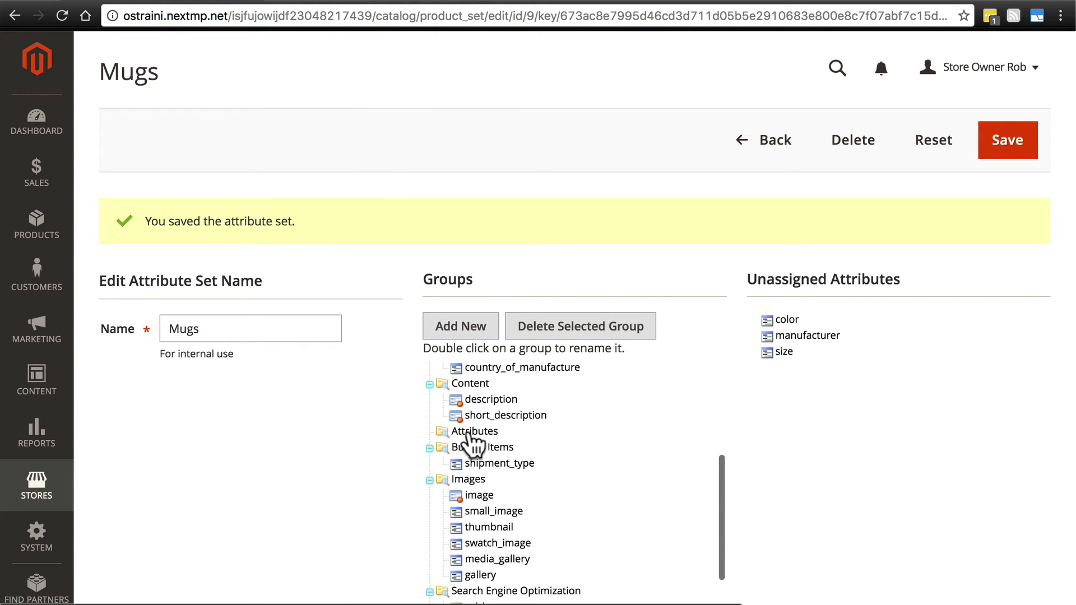
# Step: Drag size from Unassigned Attributes into the Mugs set's Attributes group
pyautogui.click(470, 434)
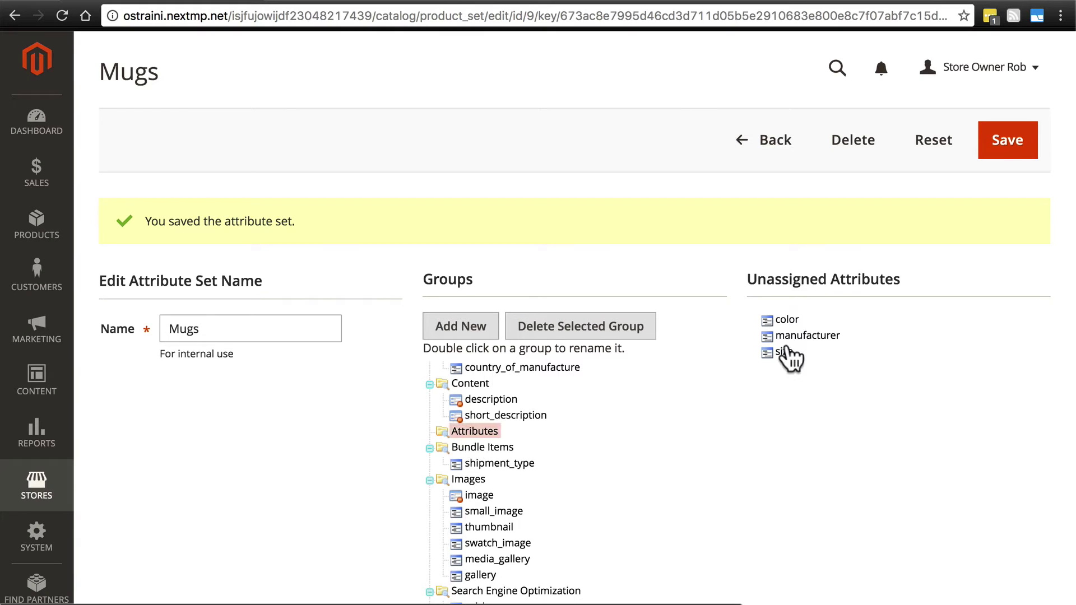
pyautogui.moveTo(792, 353); pyautogui.dragTo(653, 411)
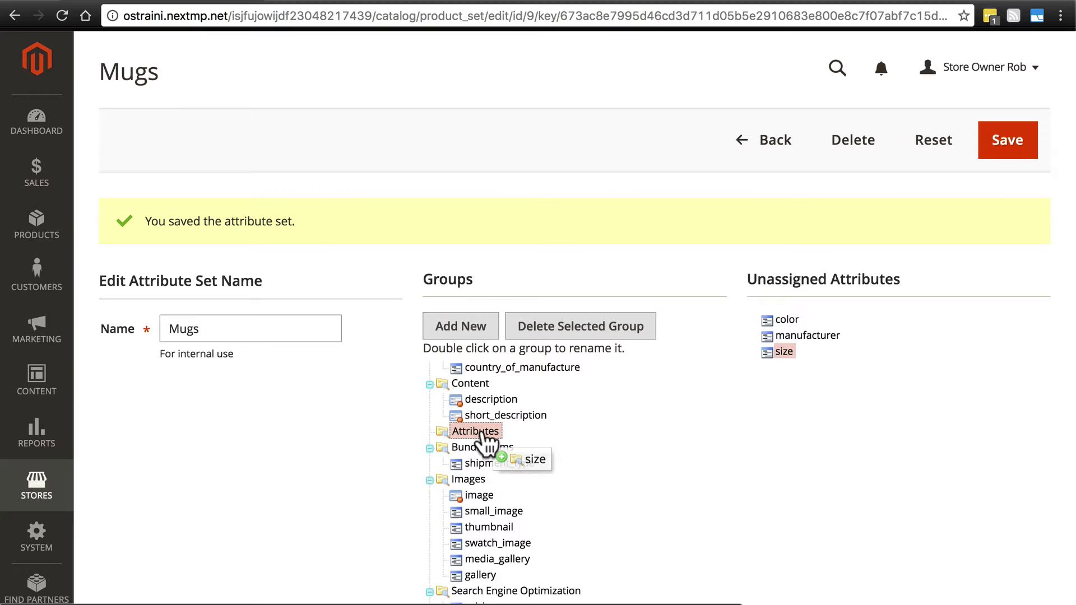
pyautogui.moveTo(653, 412); pyautogui.dragTo(487, 443)
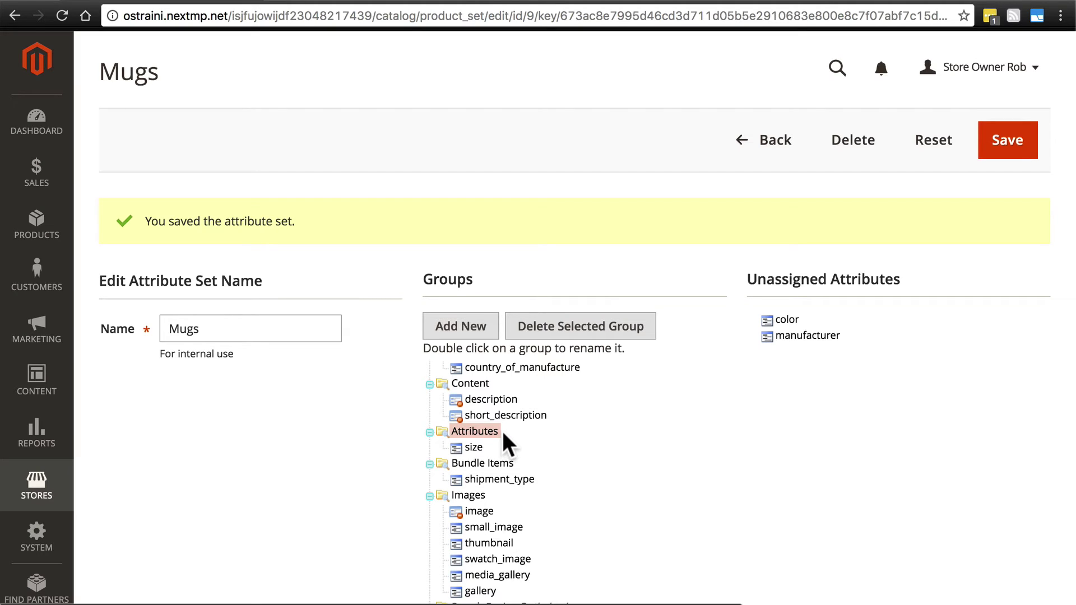
# Step: Try renaming the Attributes and Bundle Items groups, keep both names, and save the Mugs set
pyautogui.doubleClick(477, 431)
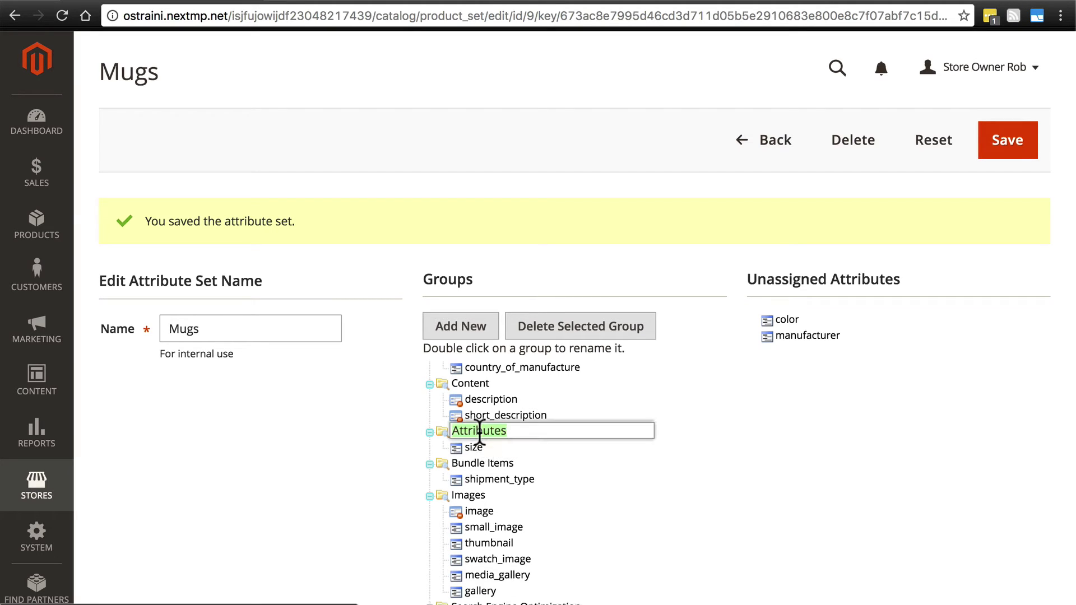
pyautogui.press('Return')
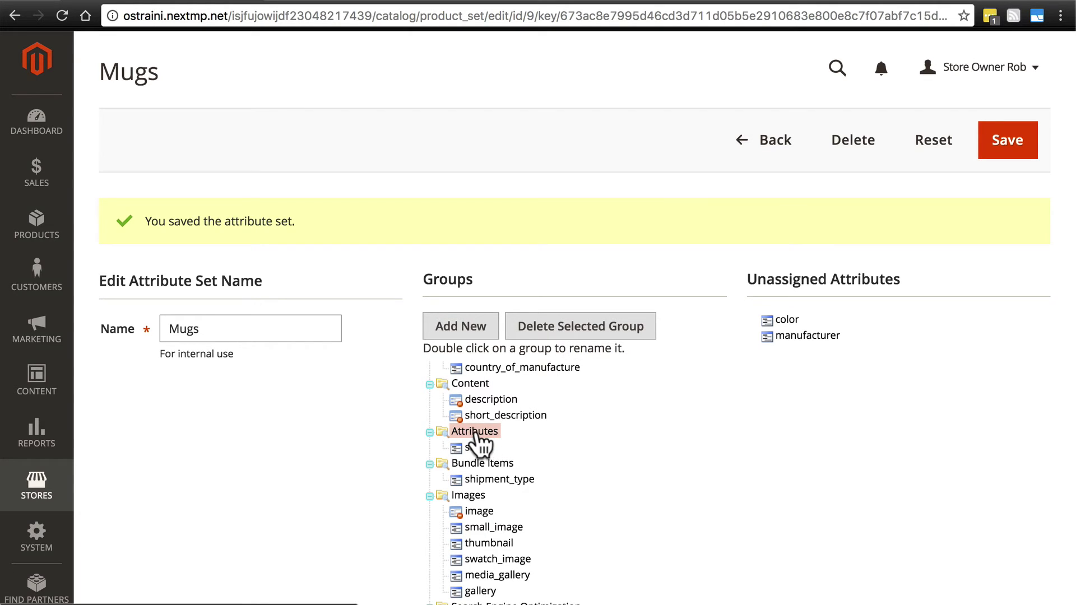
pyautogui.click(481, 463)
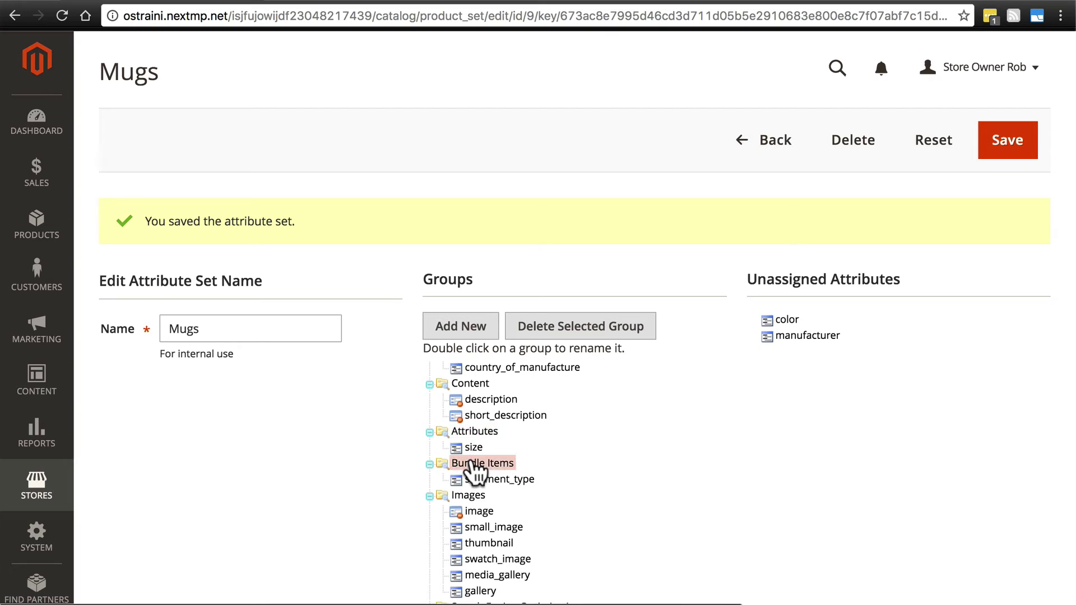
pyautogui.doubleClick(483, 463)
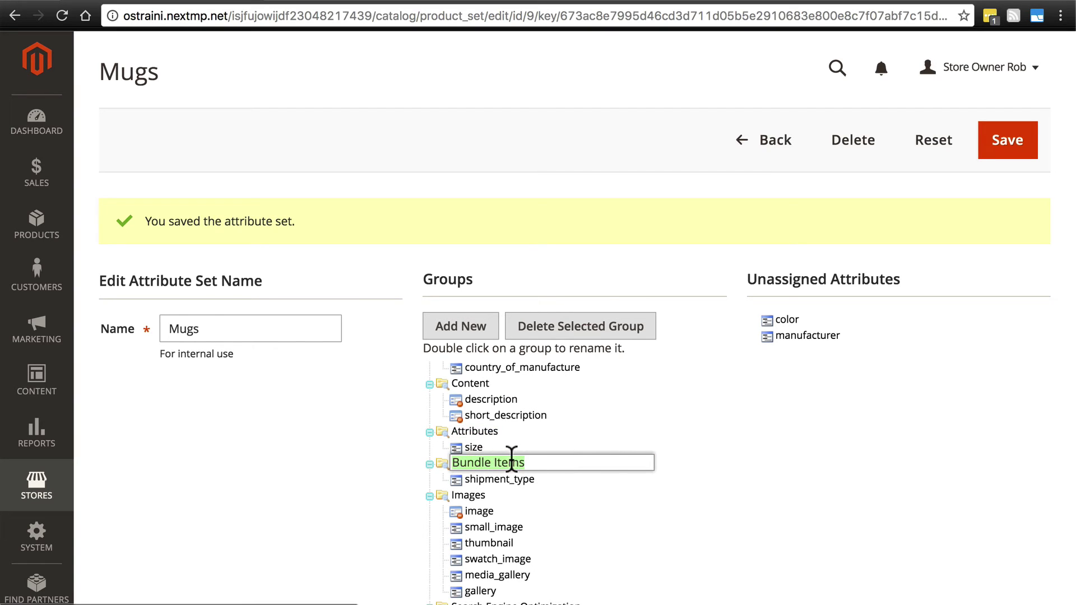
pyautogui.click(519, 435)
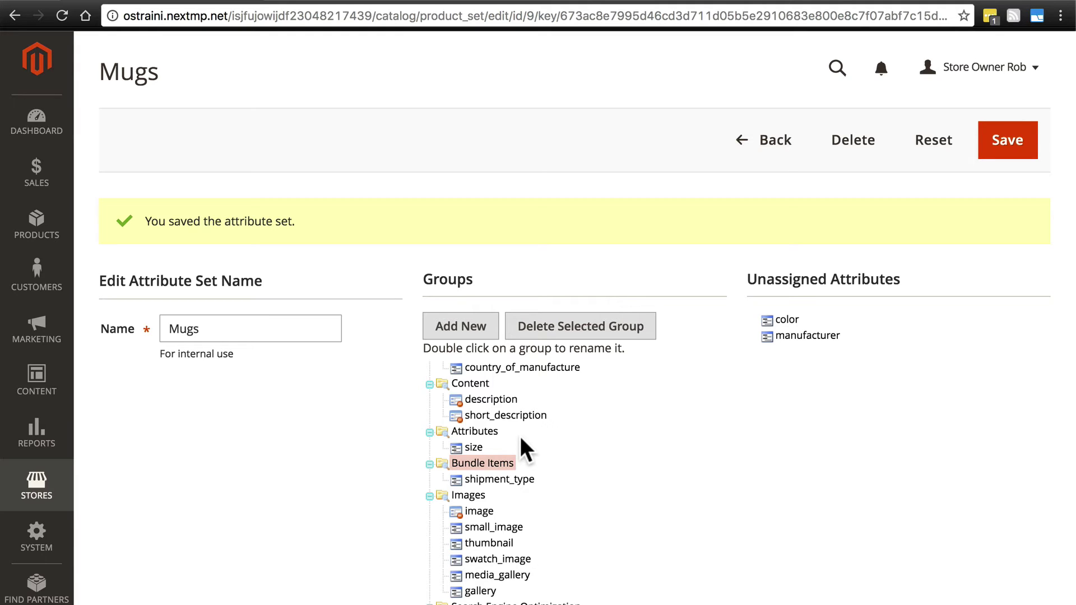
pyautogui.click(482, 433)
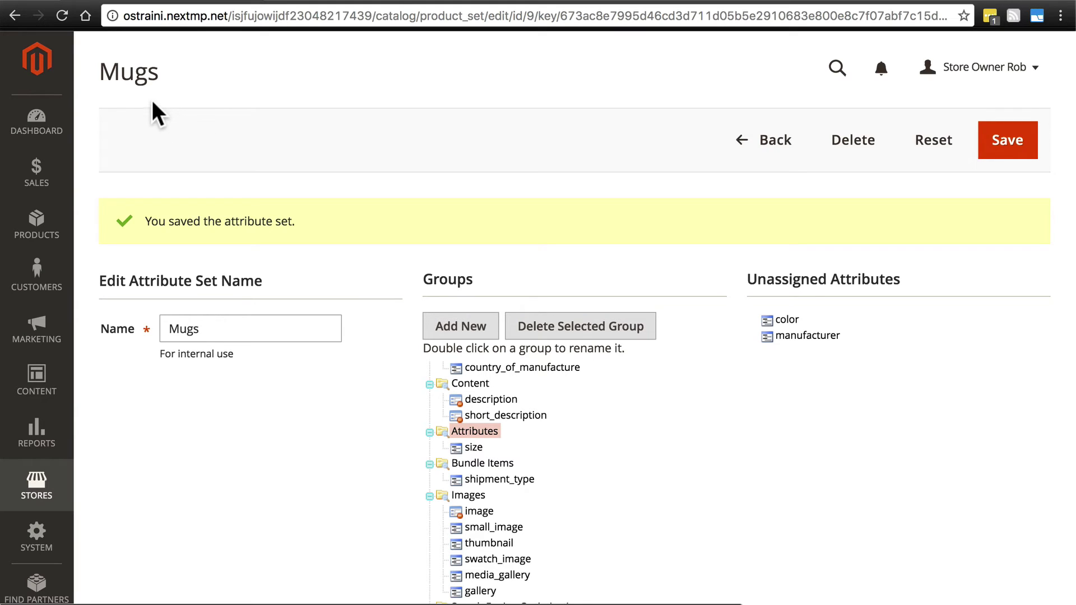
pyautogui.click(1012, 165)
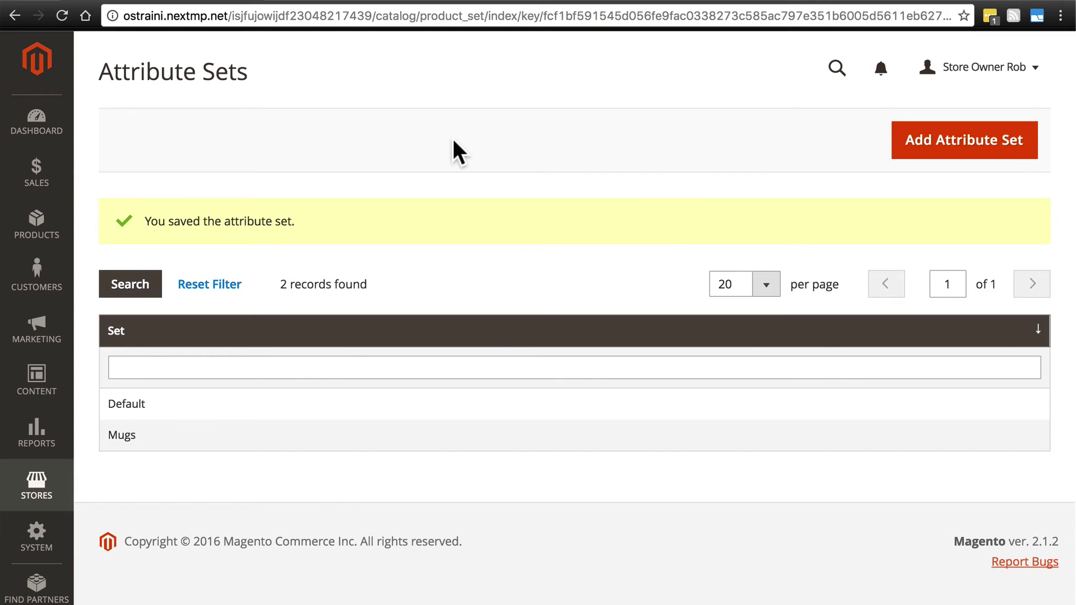
# Step: Go to Products > Catalog to list the Sunrise Mug and On-the-go Mug
pyautogui.click(41, 238)
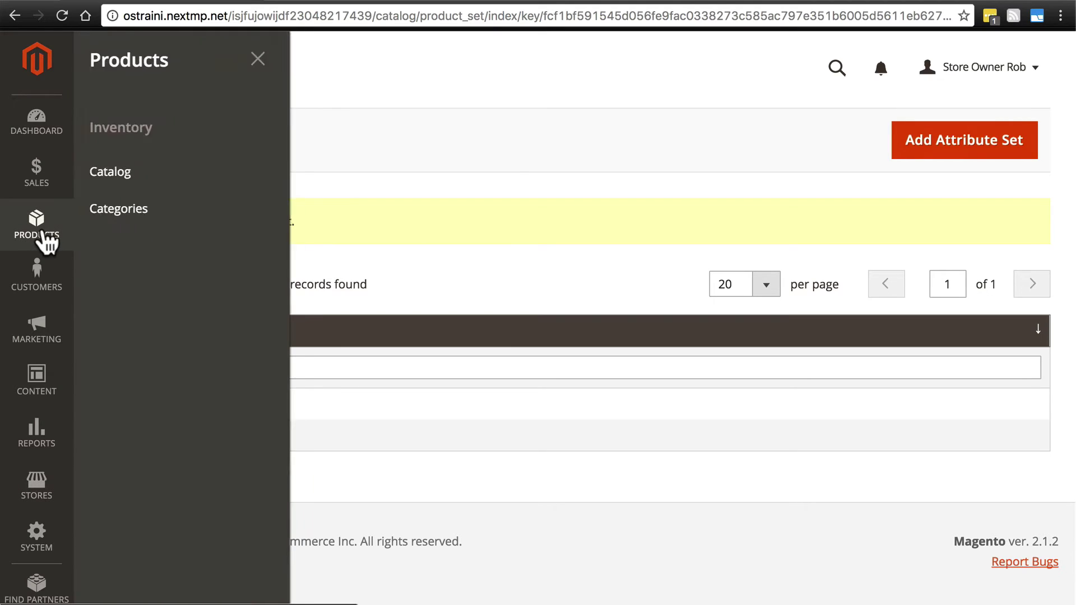
pyautogui.click(126, 174)
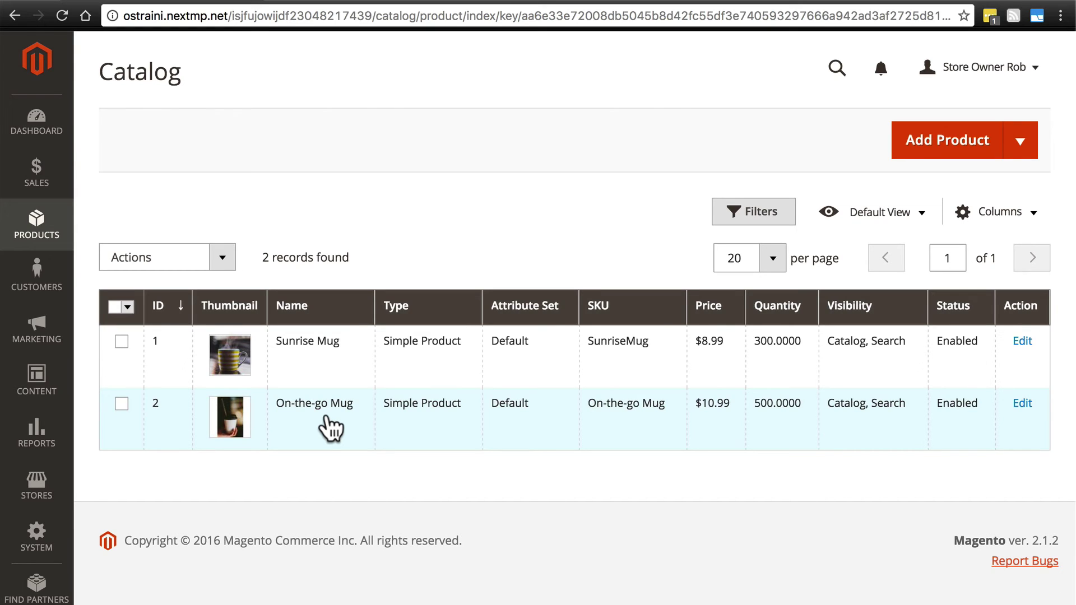
# Step: Open the Sunrise Mug's edit page from the catalog list
pyautogui.click(1020, 342)
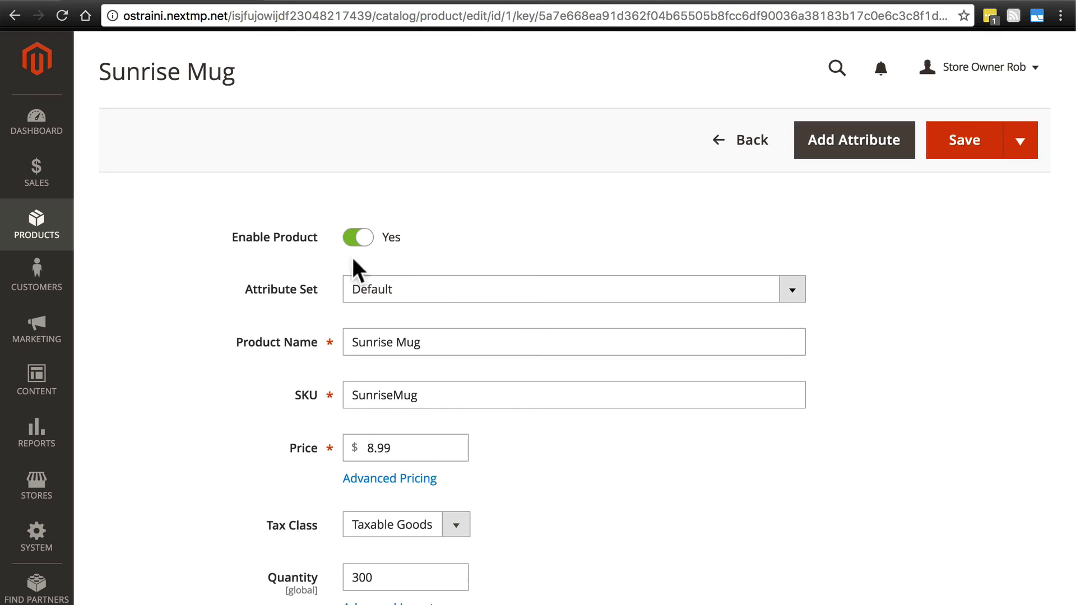
pyautogui.scroll(-1, 216, 227)
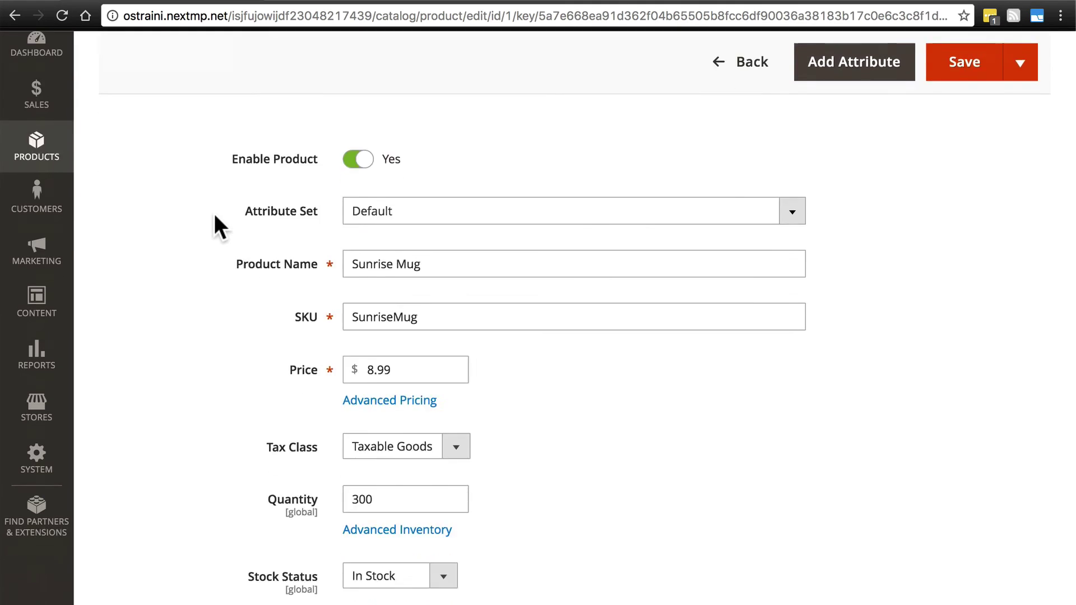
pyautogui.scroll(-4, 215, 225)
pyautogui.scroll(-3, 215, 215)
pyautogui.scroll(-3, 214, 214)
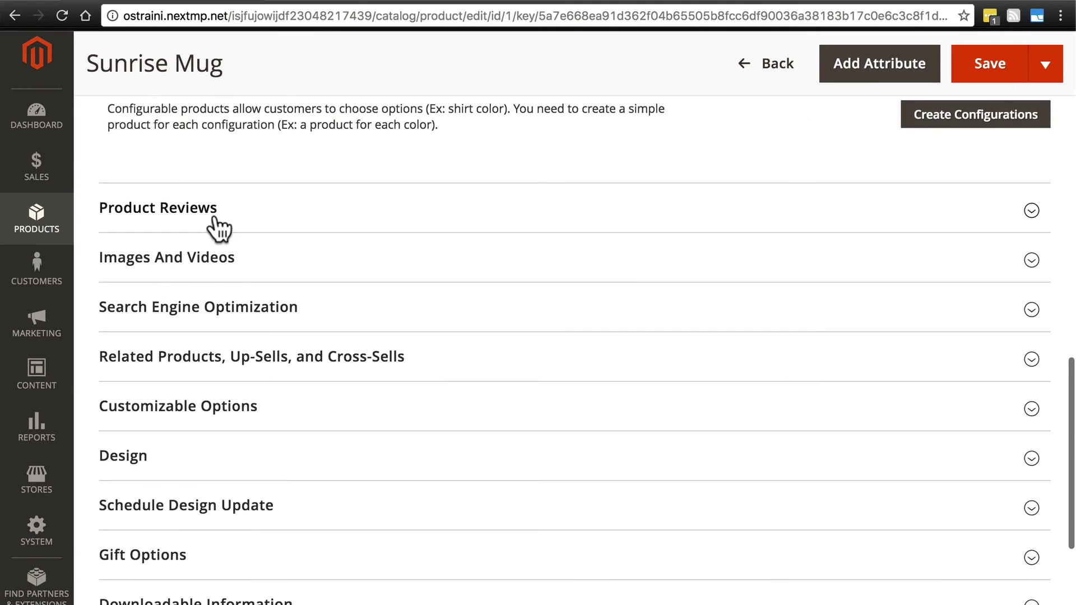
pyautogui.scroll(-1, 216, 219)
pyautogui.scroll(1, 215, 228)
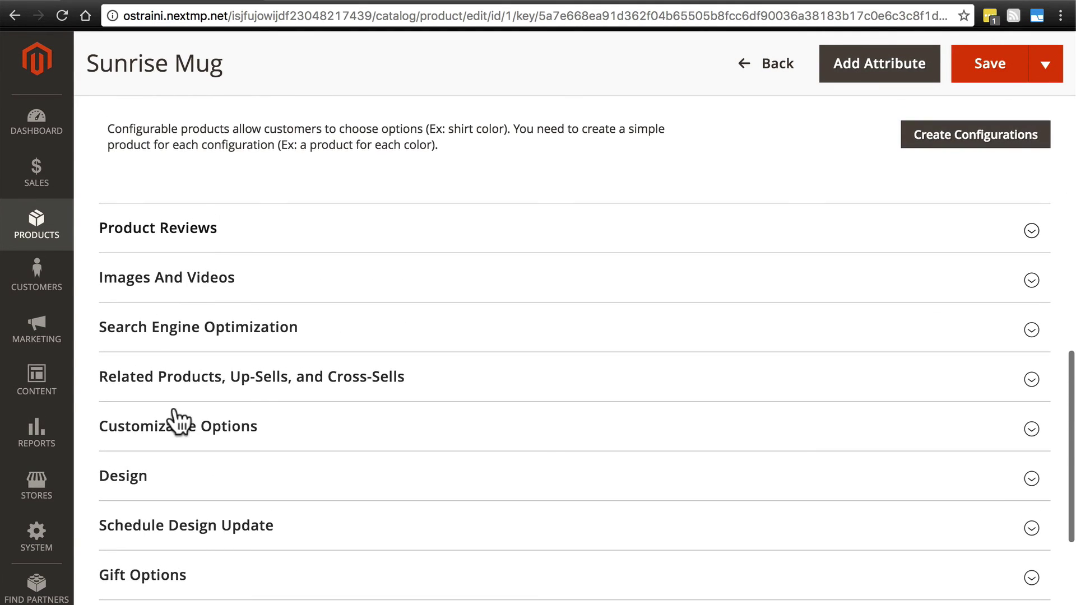
pyautogui.scroll(-1, 243, 361)
pyautogui.scroll(2, 247, 361)
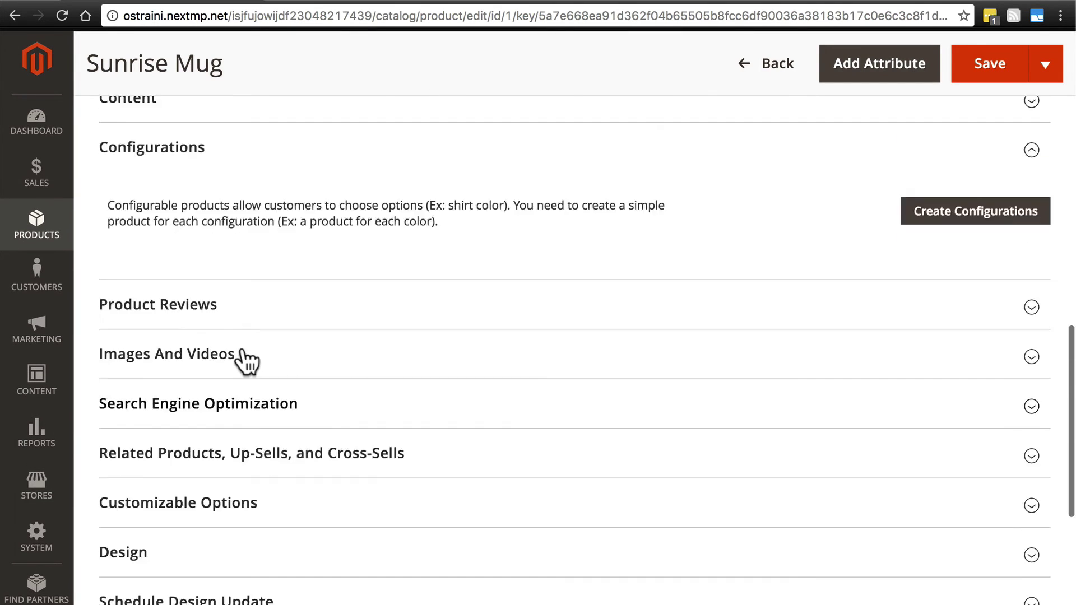
pyautogui.scroll(5, 246, 362)
pyautogui.scroll(5, 246, 362)
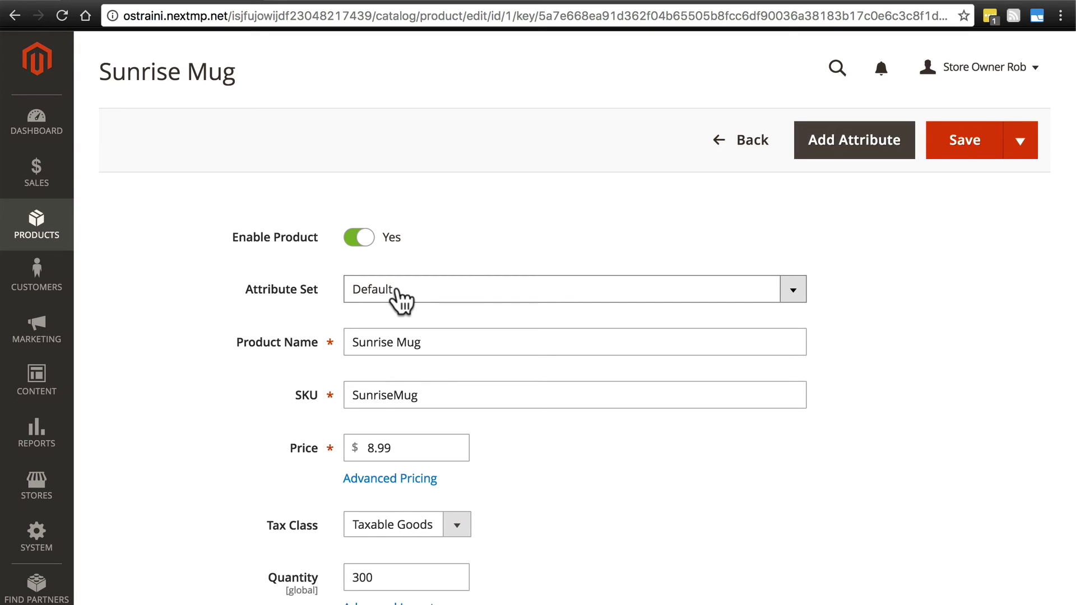
# Step: Open the storefront in a new browser tab from the account menu
pyautogui.click(979, 70)
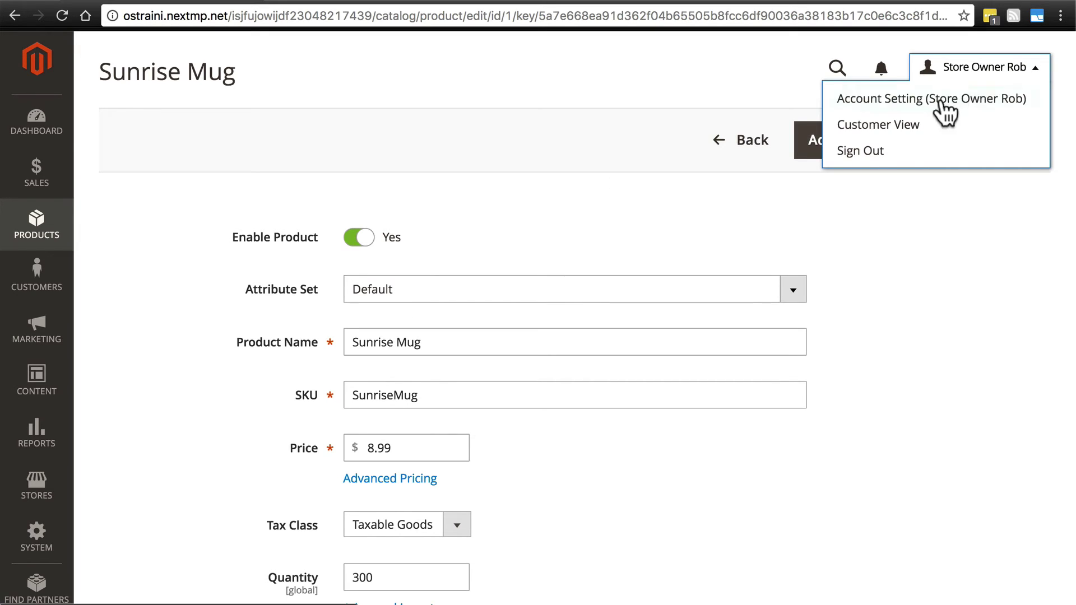
pyautogui.rightClick(901, 122)
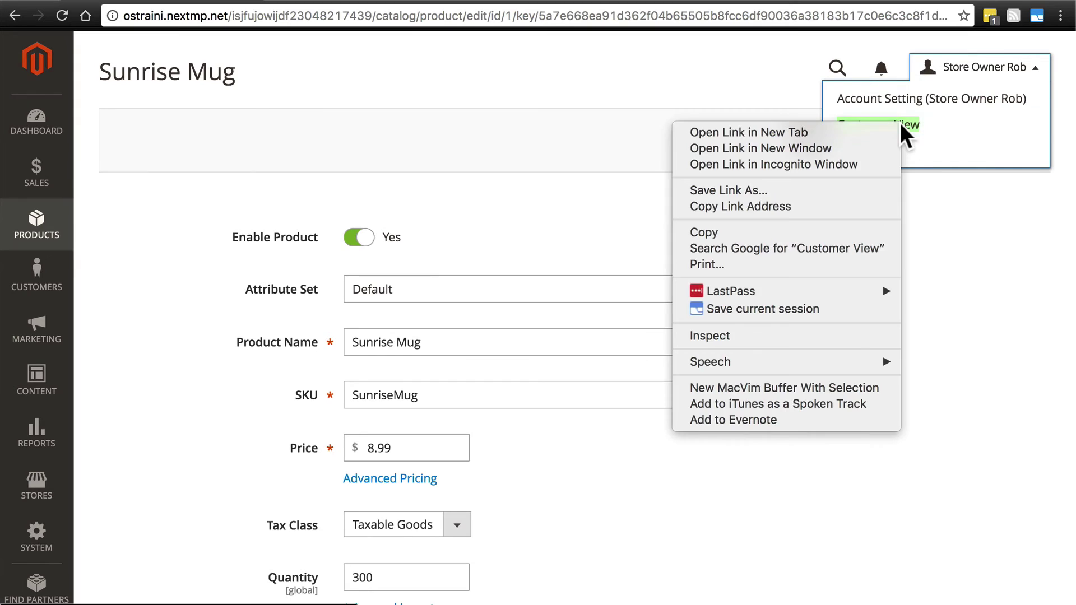
pyautogui.click(868, 130)
pyautogui.click(359, 3)
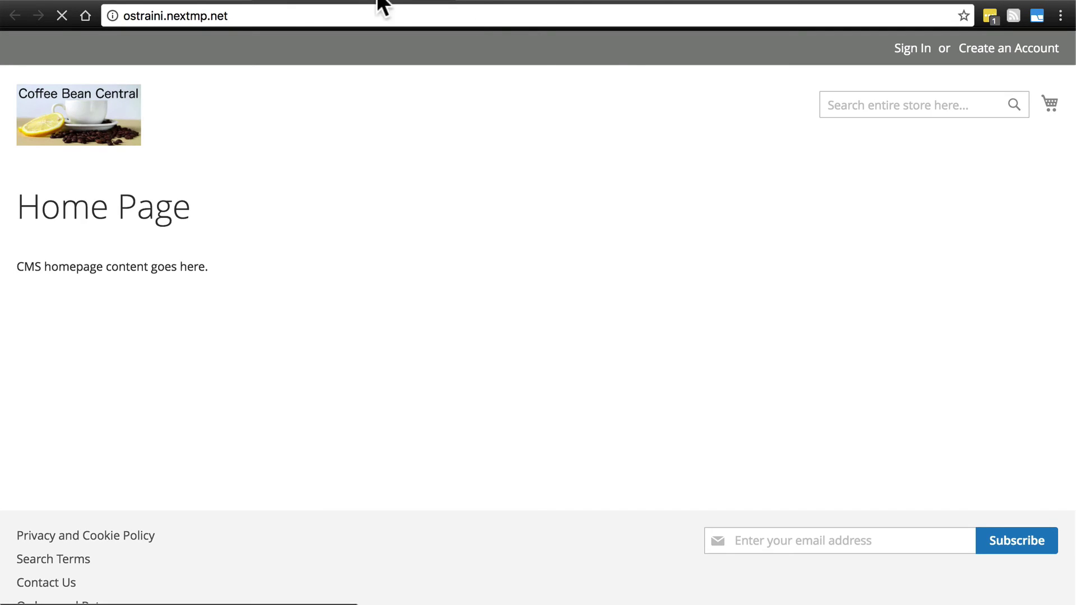
# Step: Search the storefront for the Sunrise Mug and check More Information, showing Size 8 oz
pyautogui.click(880, 105)
pyautogui.write('sunr')
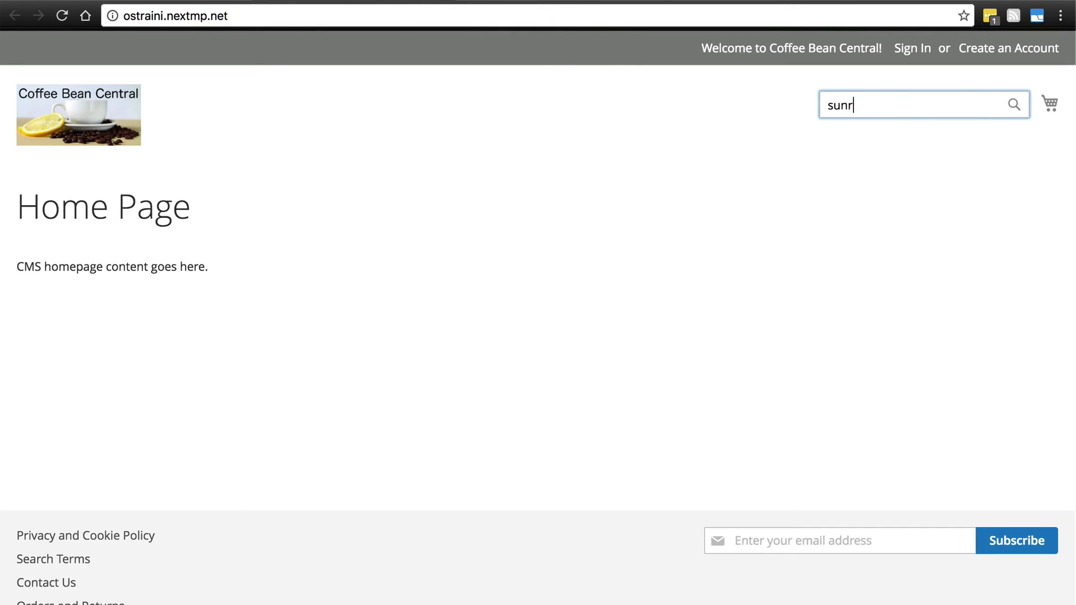
pyautogui.write('ise')
pyautogui.press('Return')
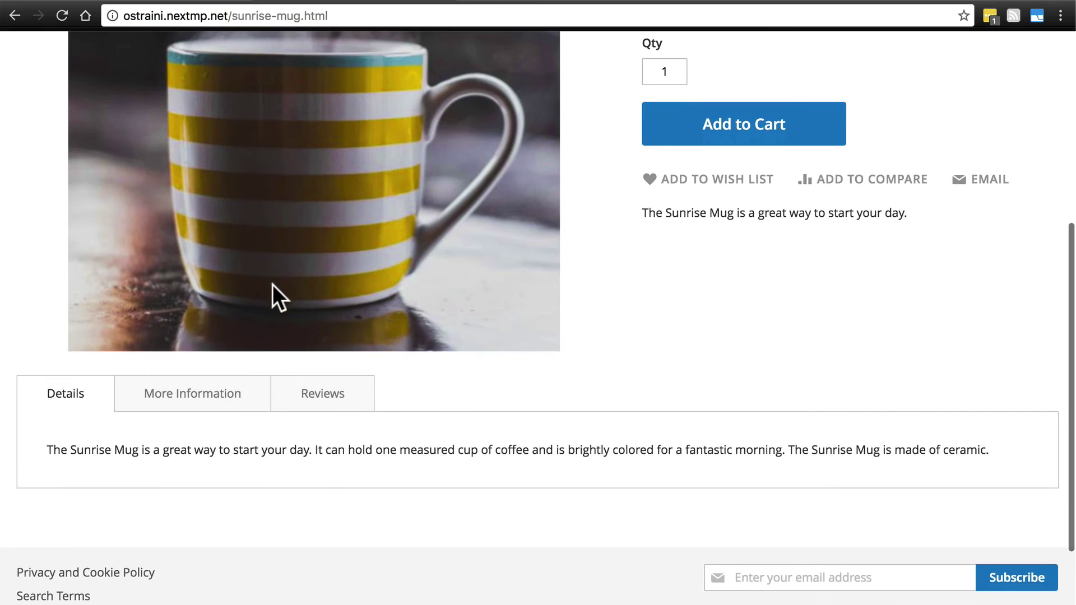
pyautogui.click(187, 404)
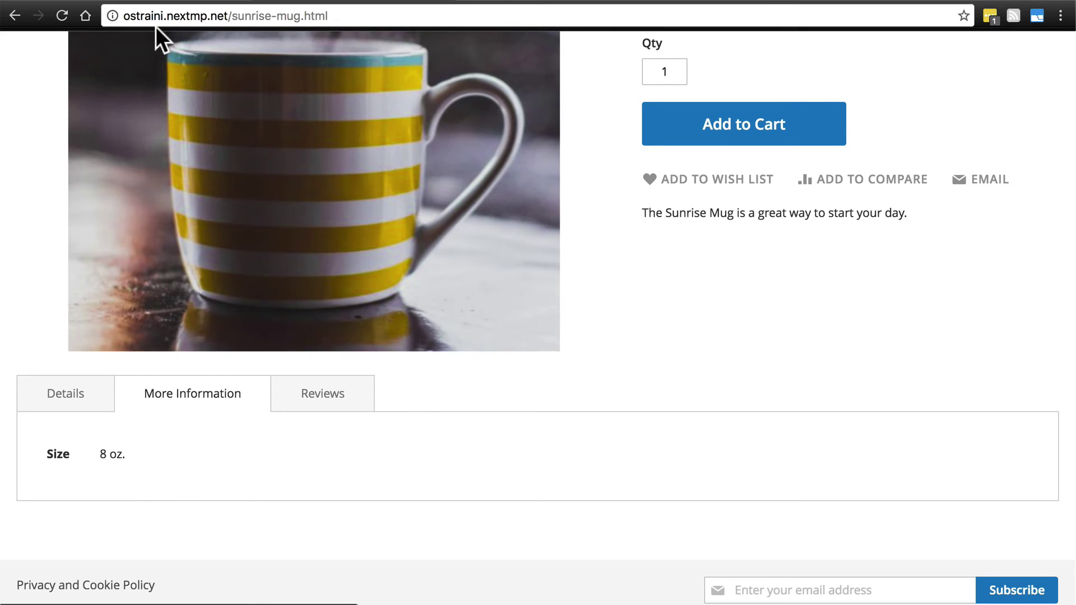
pyautogui.click(167, 2)
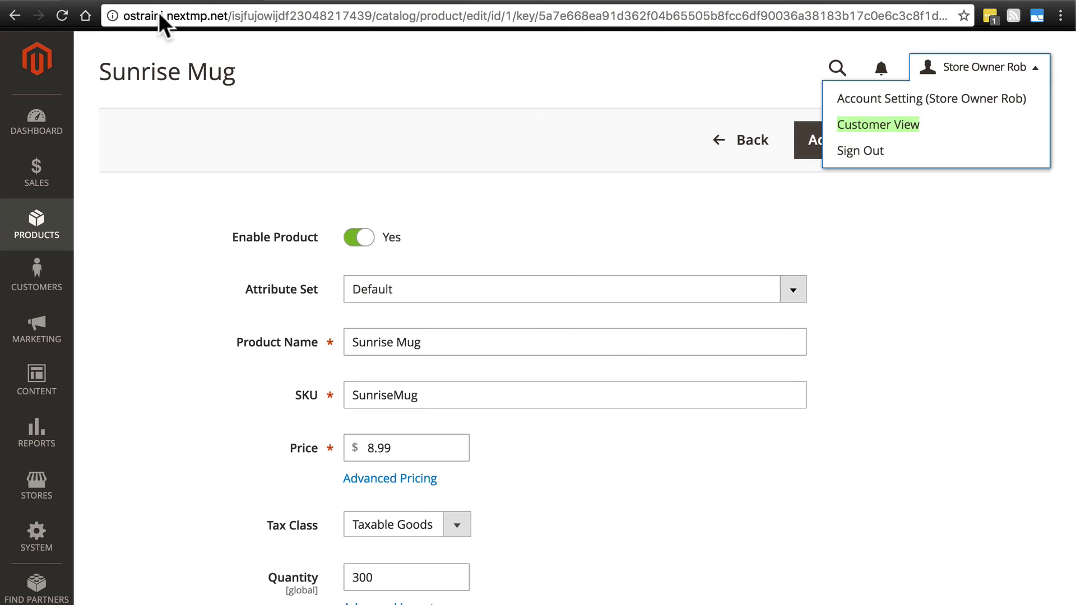
# Step: Dismiss the account menu and save the Sunrise Mug on the Default set
pyautogui.click(687, 176)
pyautogui.click(971, 149)
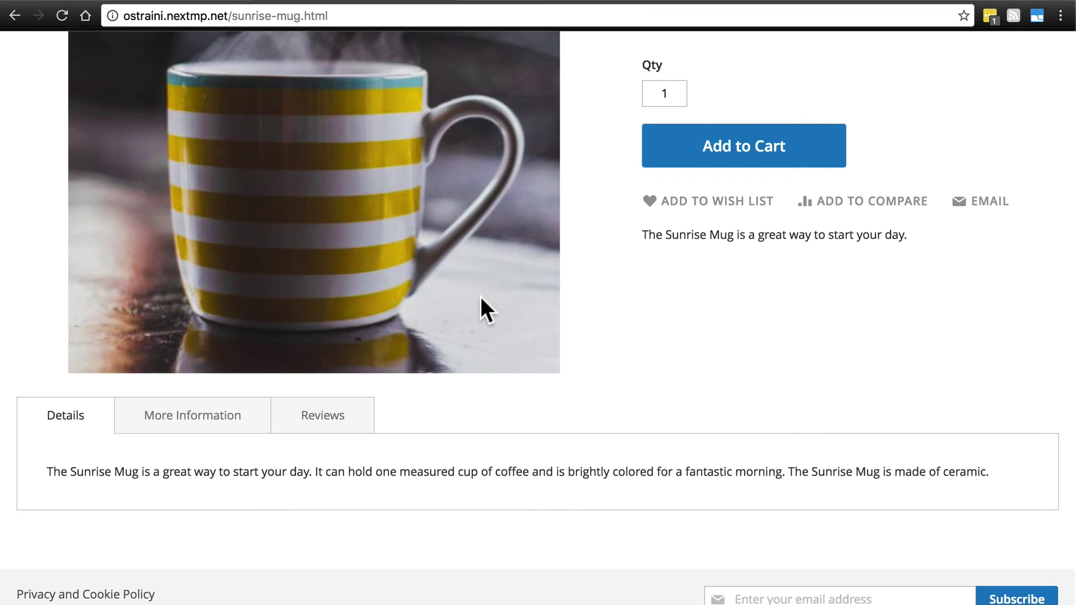
pyautogui.scroll(3, 480, 297)
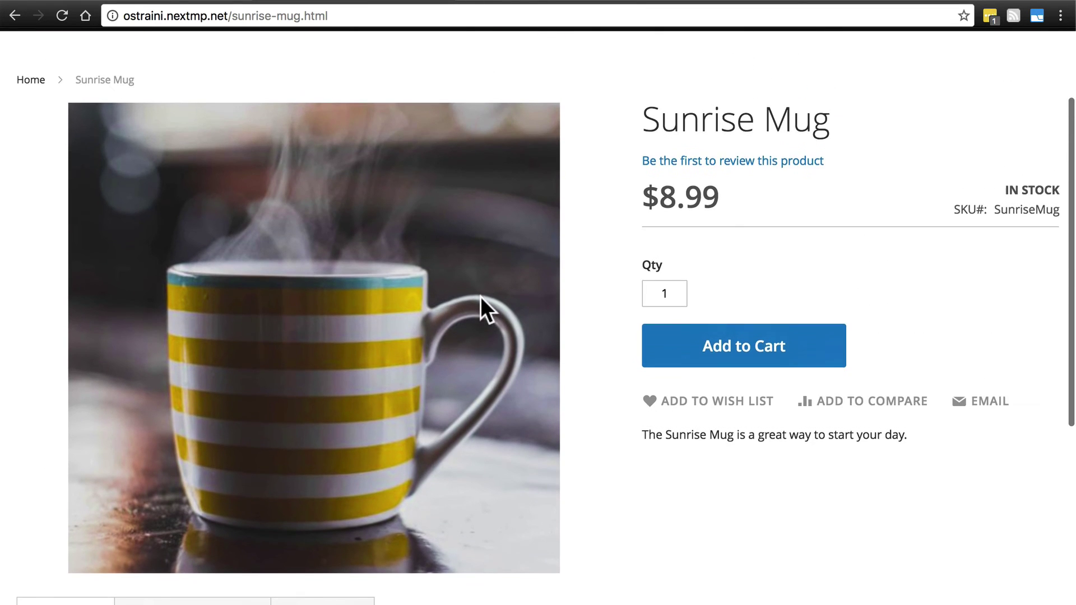
# Step: Reload the Sunrise Mug storefront page to check its Details and Reviews tabs
pyautogui.press('super+r')
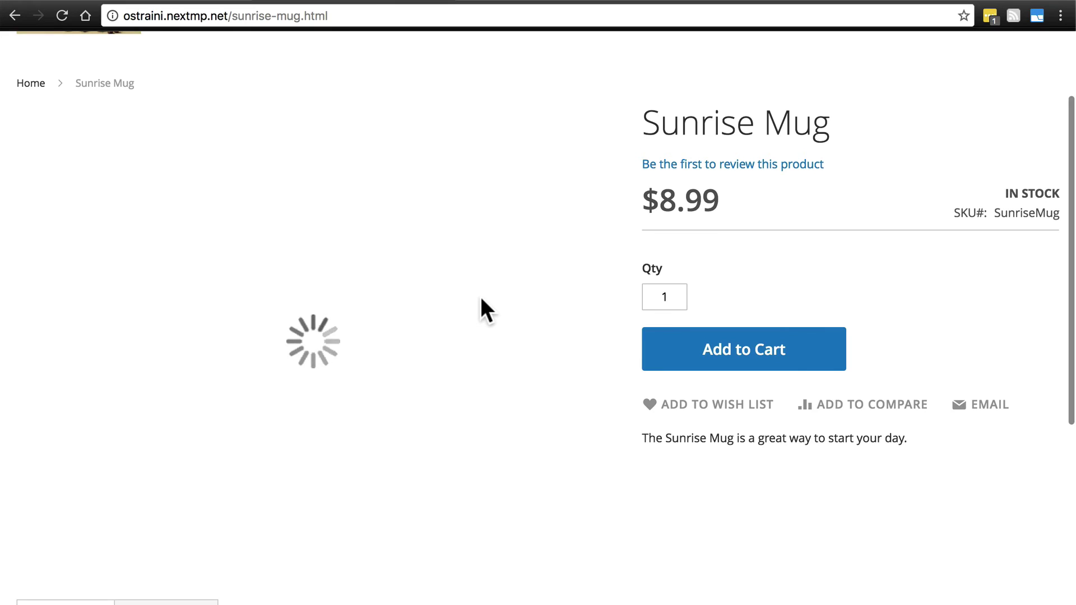
pyautogui.scroll(-3, 480, 297)
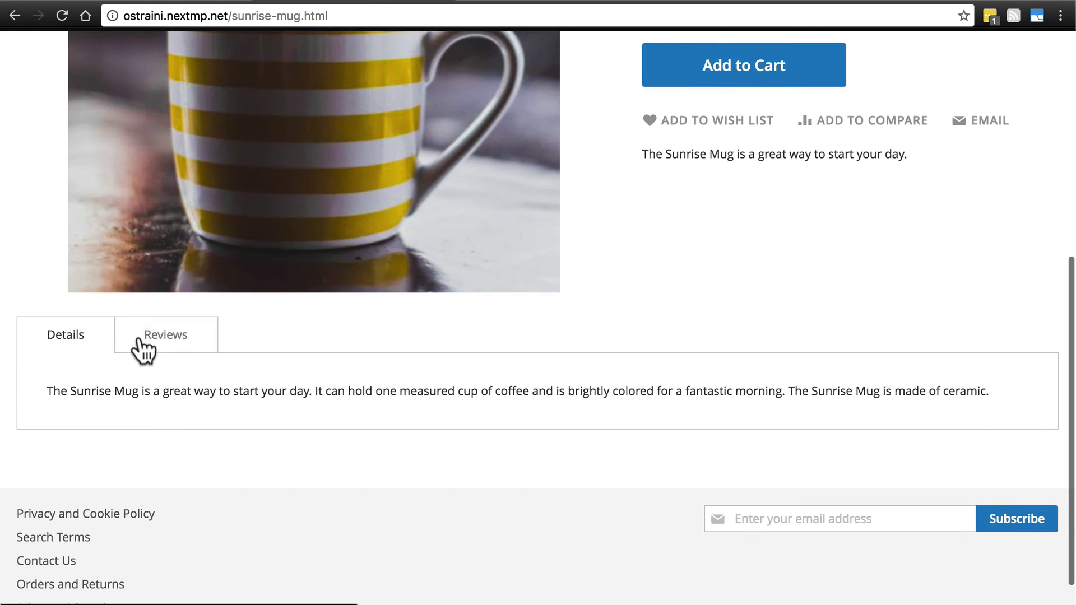
pyautogui.scroll(5, 444, 394)
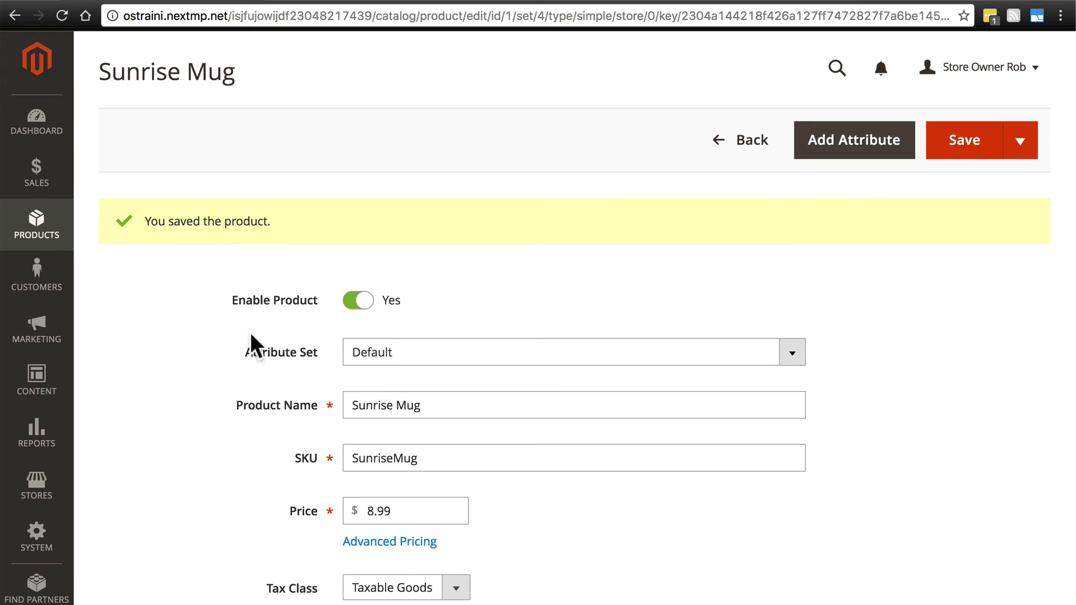
# Step: Give the Sunrise Mug the Mugs attribute set and Size 8 oz., save, then return to the catalog
pyautogui.click(380, 359)
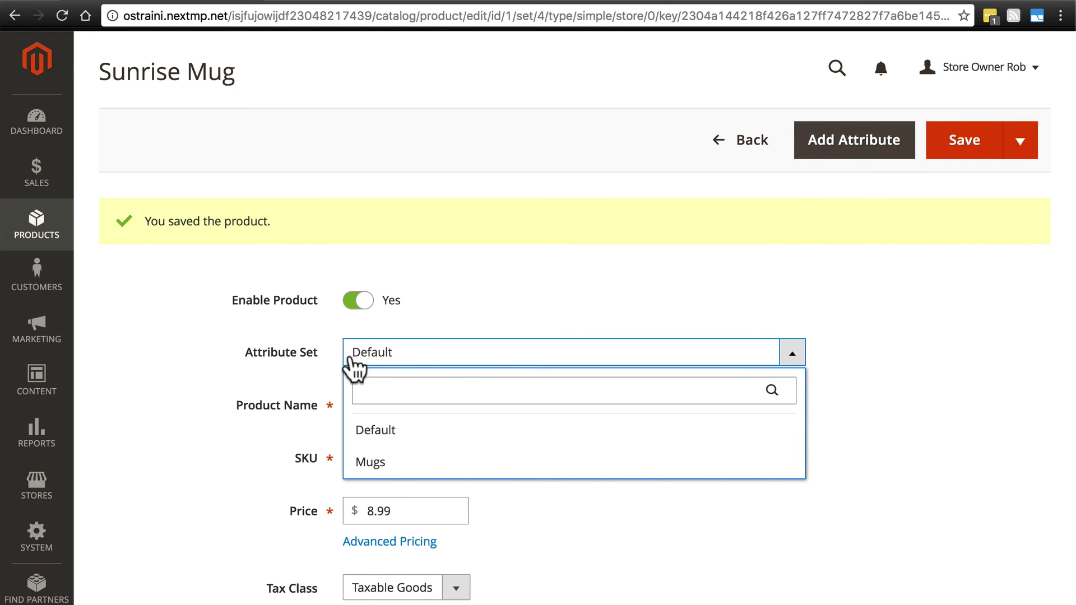
pyautogui.click(373, 461)
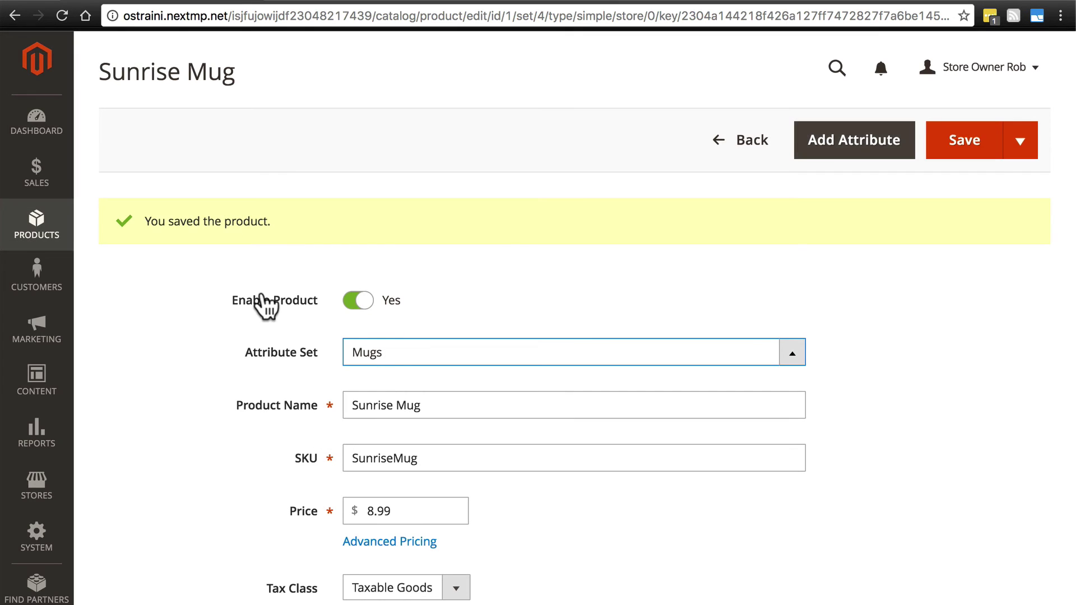
pyautogui.scroll(-2, 263, 304)
pyautogui.scroll(-3, 263, 305)
pyautogui.scroll(-5, 263, 303)
pyautogui.scroll(-1, 262, 303)
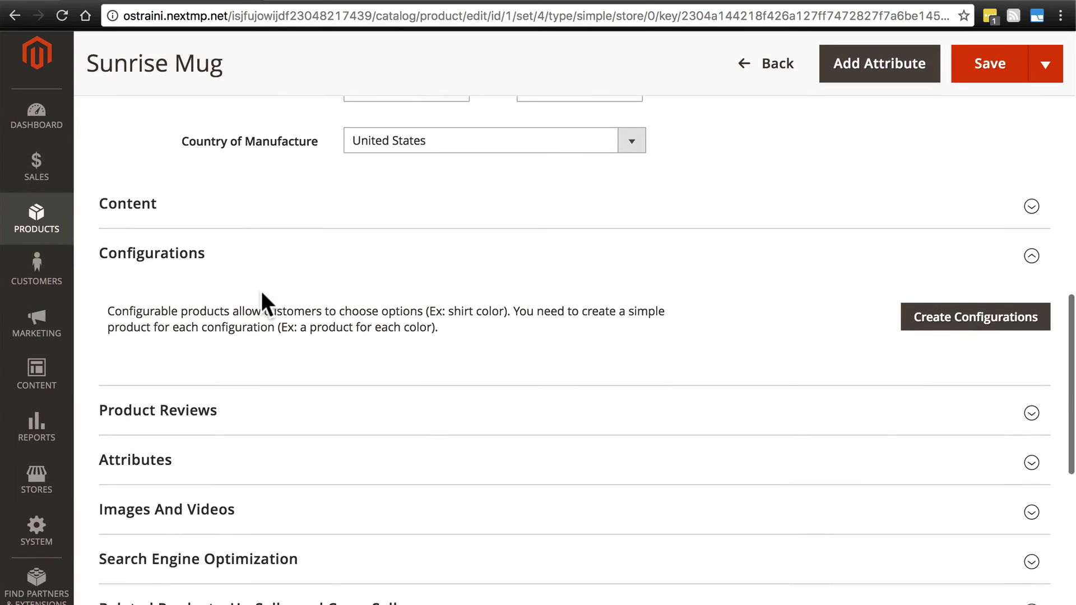
pyautogui.scroll(-1, 263, 303)
pyautogui.scroll(-1, 218, 336)
pyautogui.click(151, 373)
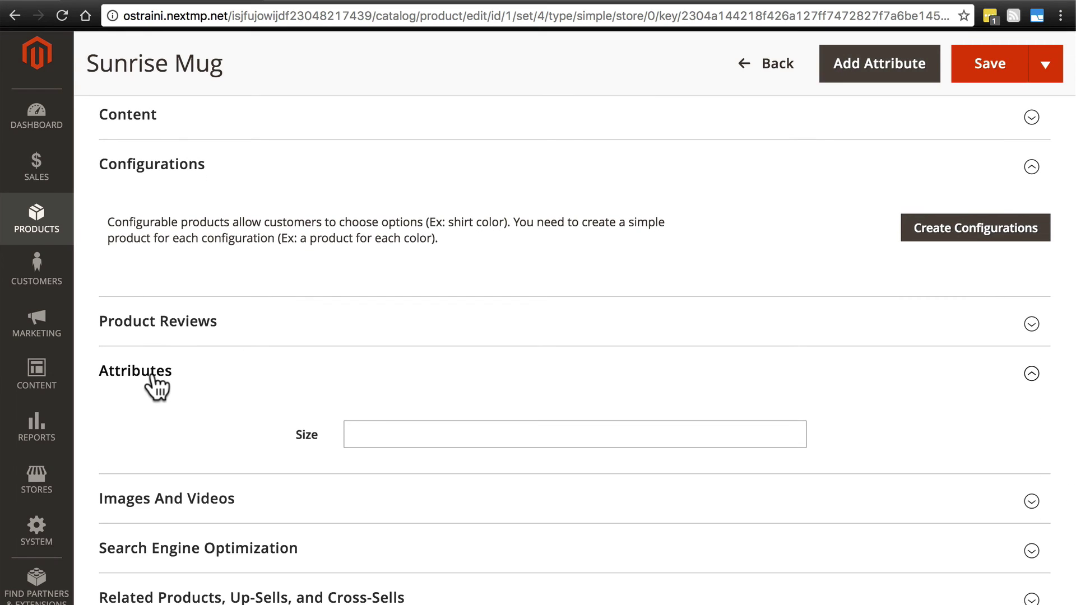
pyautogui.click(390, 429)
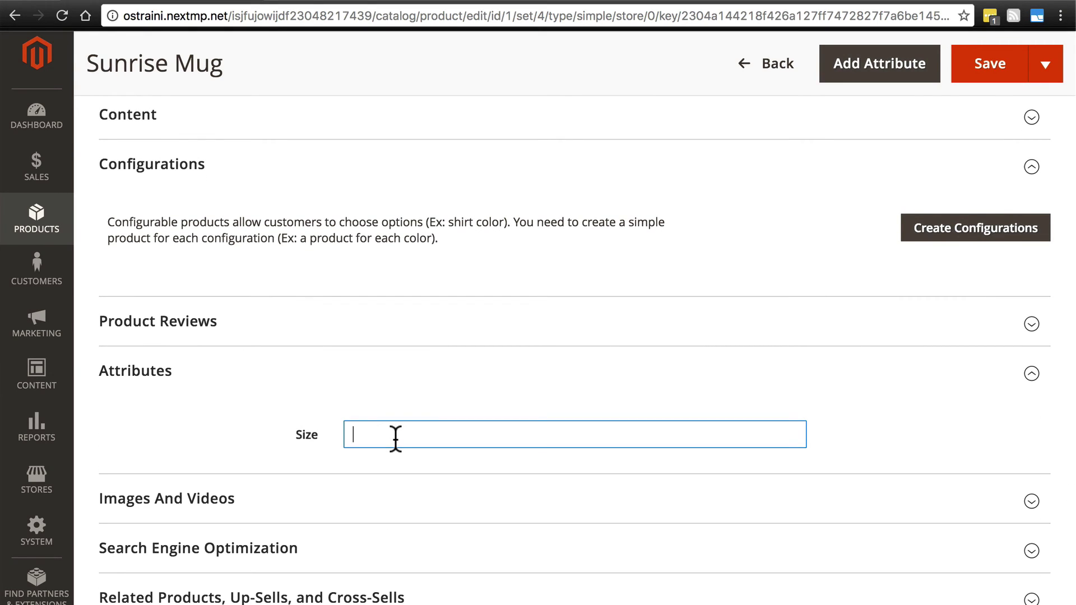
pyautogui.write('8 oz.')
pyautogui.click(1003, 66)
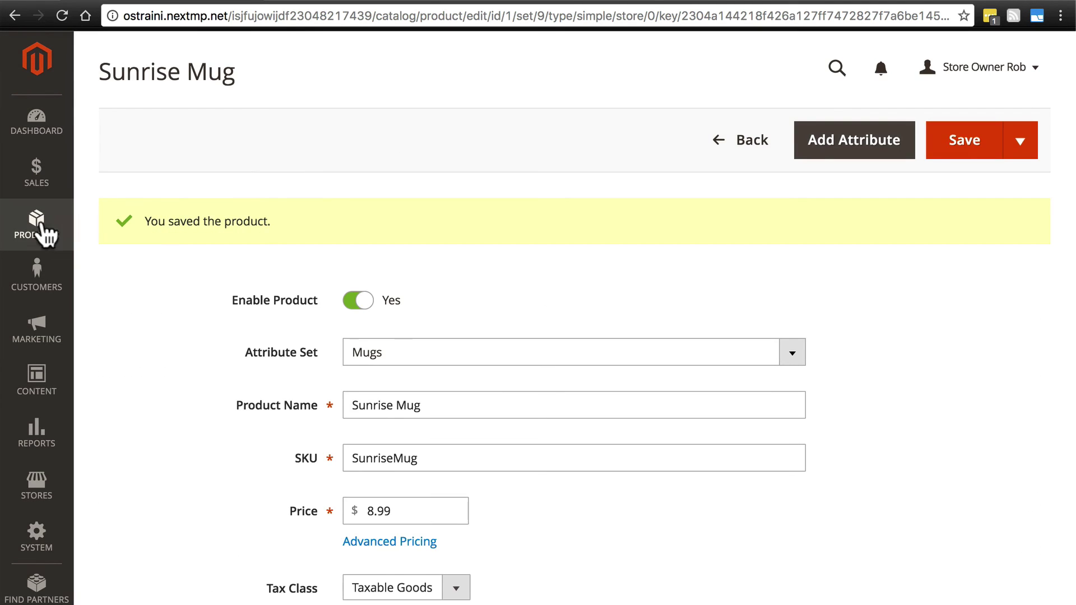
pyautogui.click(38, 228)
pyautogui.click(137, 187)
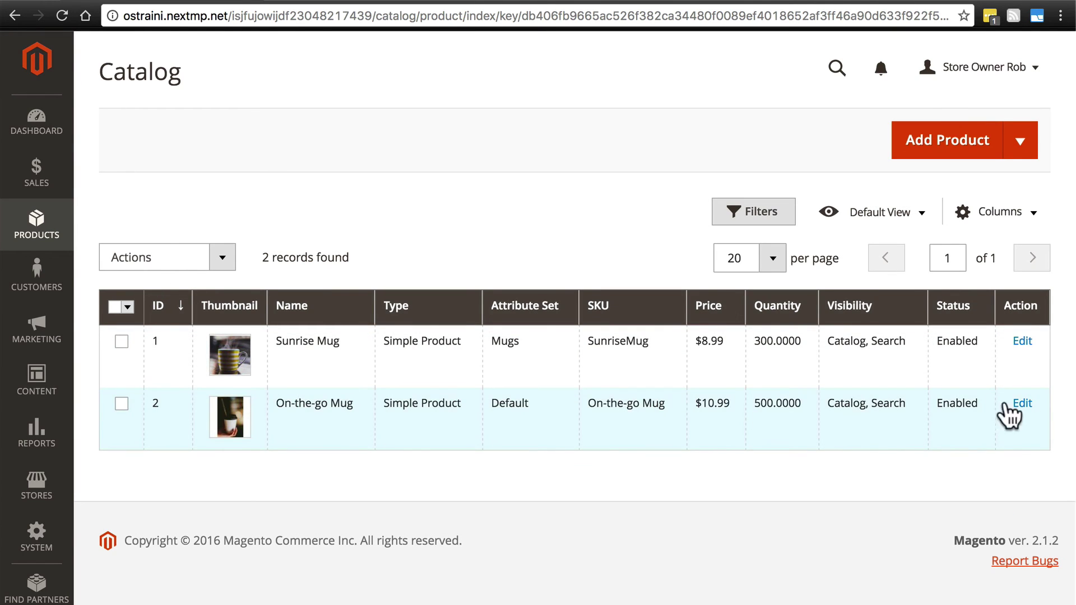
# Step: Edit the On-the-go Mug to use the Mugs attribute set with Size 12 oz., and save
pyautogui.click(1023, 405)
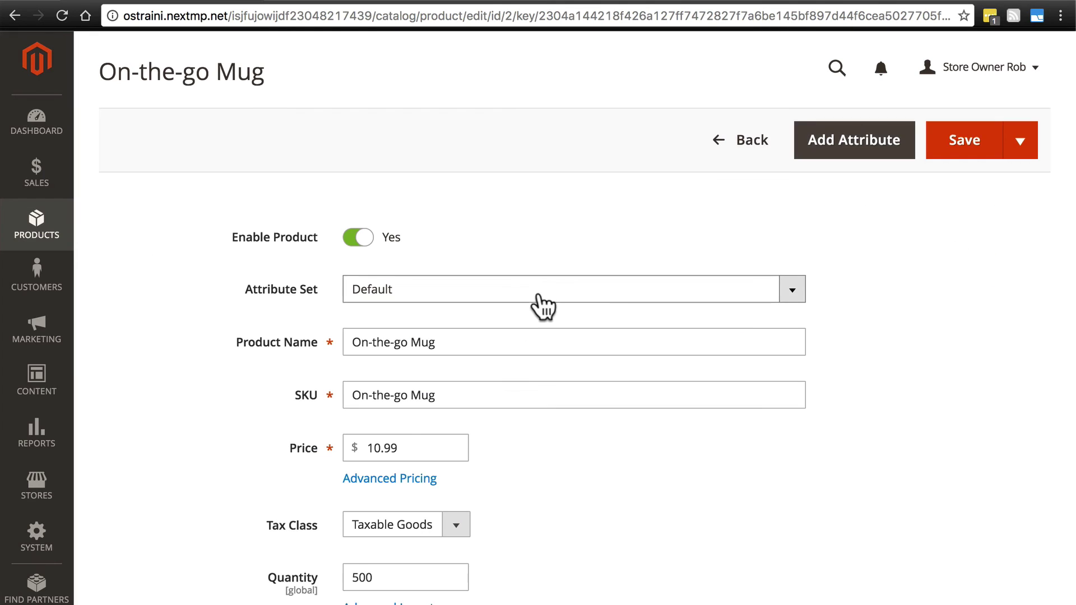
pyautogui.click(545, 296)
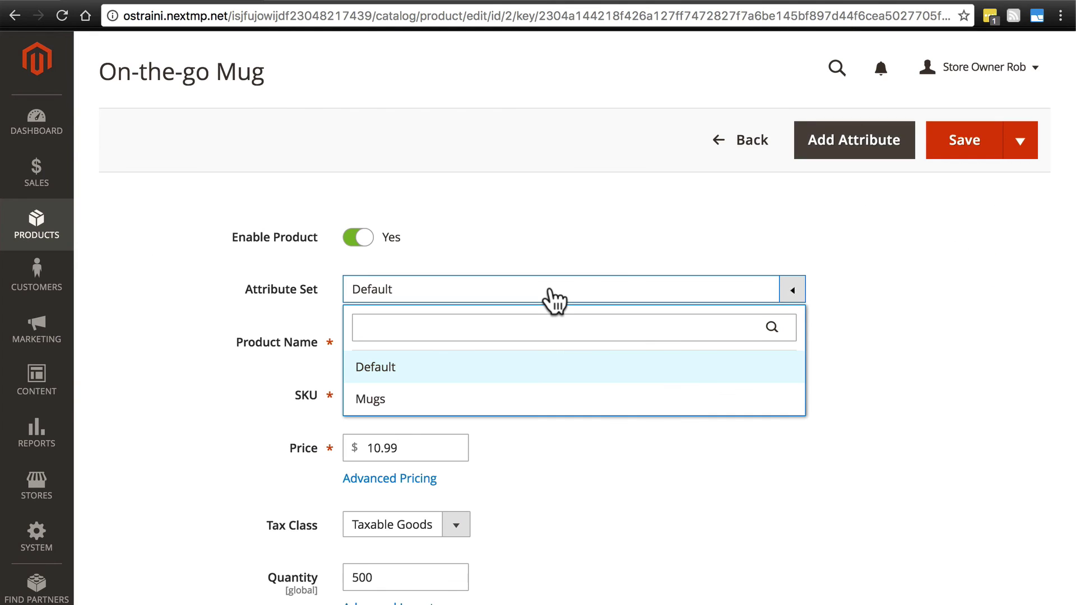
pyautogui.click(487, 400)
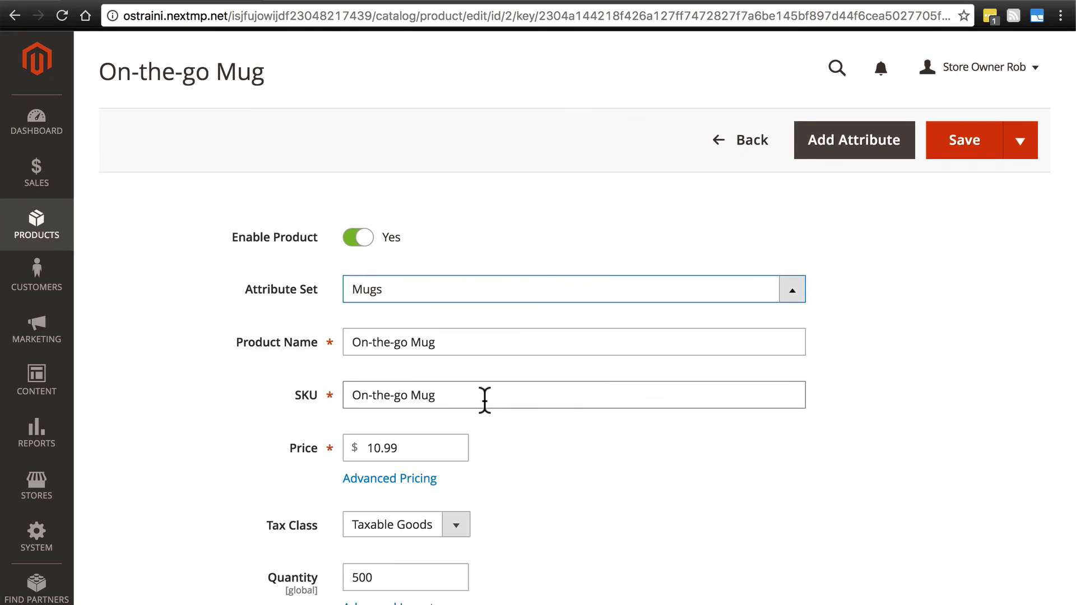
pyautogui.scroll(-5, 484, 400)
pyautogui.scroll(-6, 484, 400)
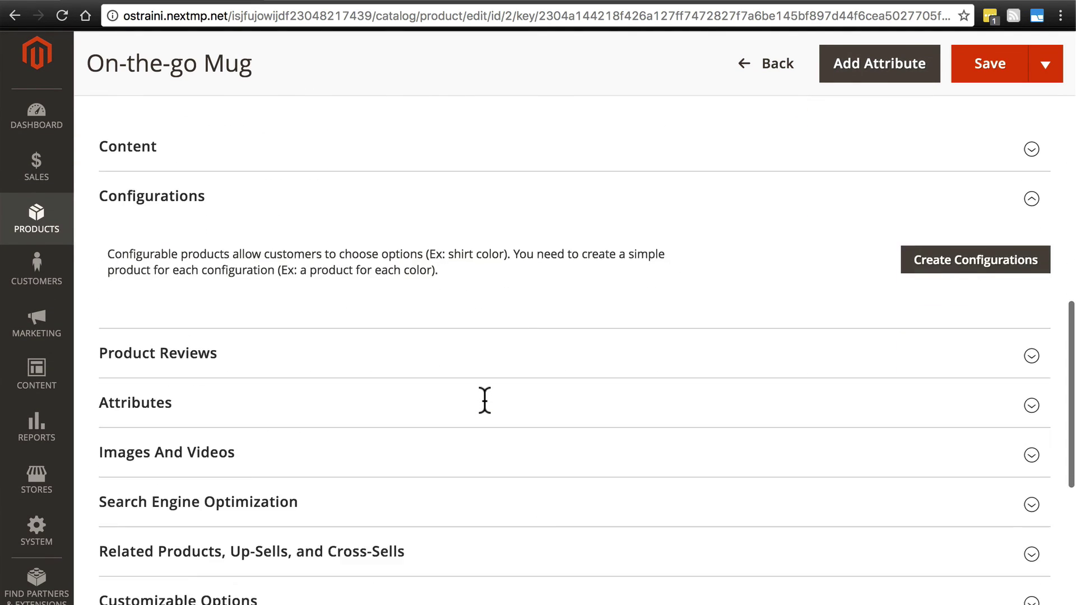
pyautogui.click(382, 366)
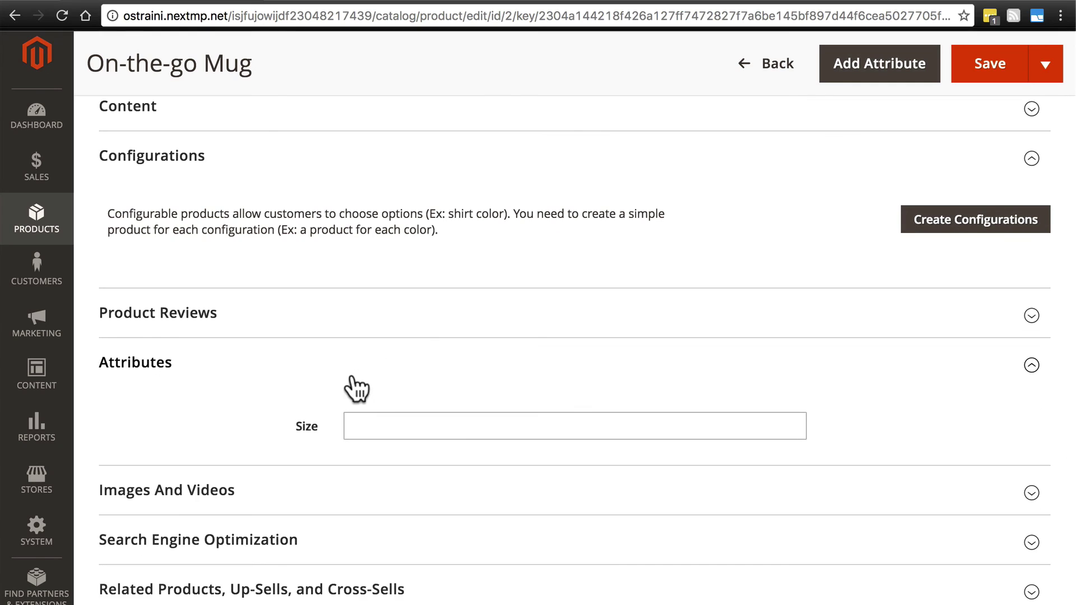
pyautogui.click(377, 425)
pyautogui.write('12 ')
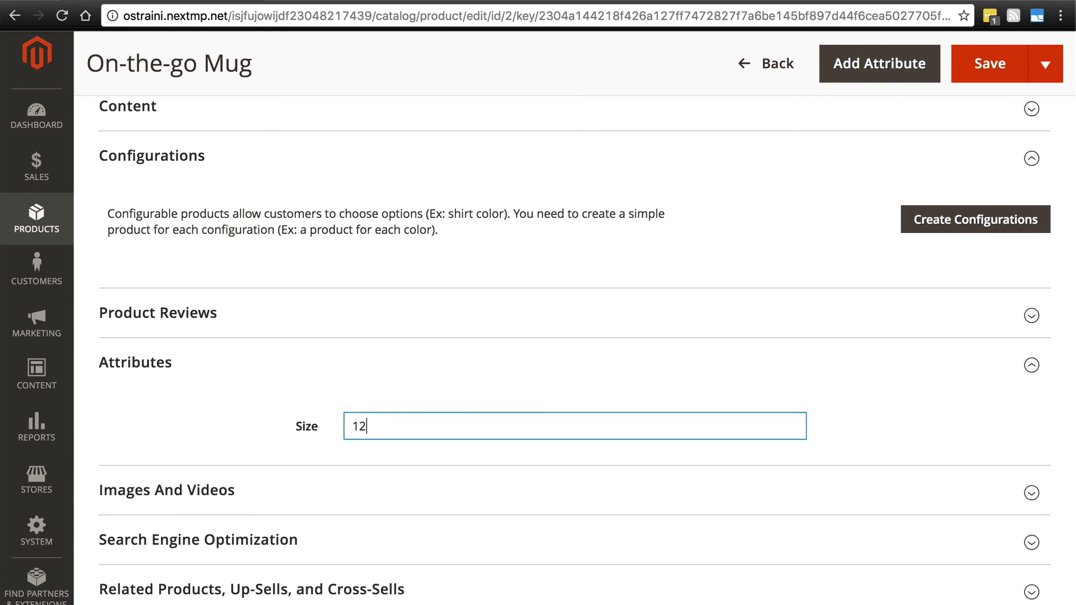
pyautogui.write('oz.')
pyautogui.click(981, 54)
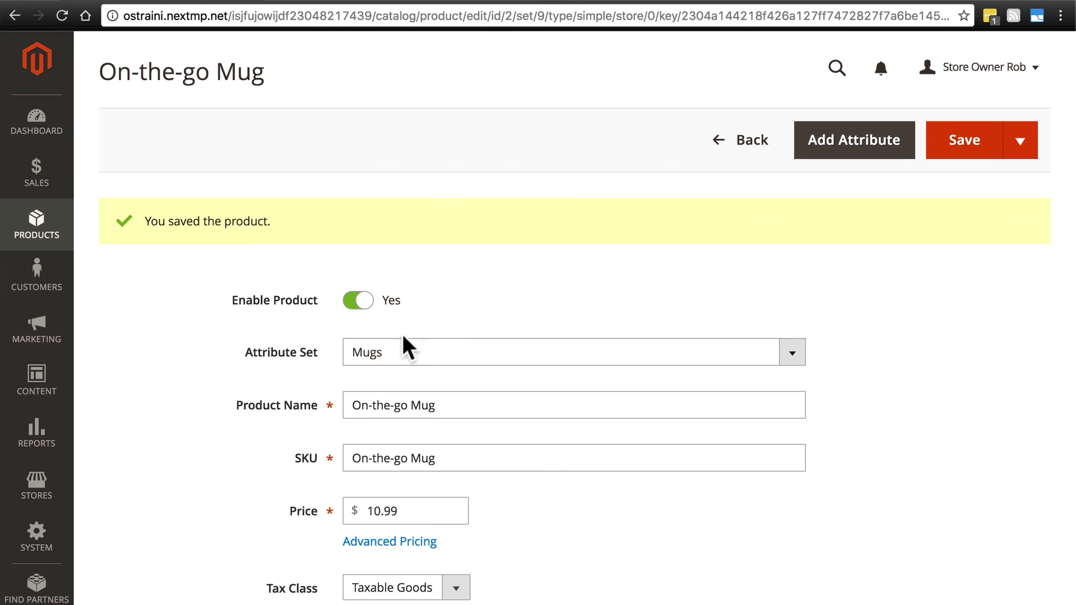
pyautogui.click(399, 358)
pyautogui.click(400, 358)
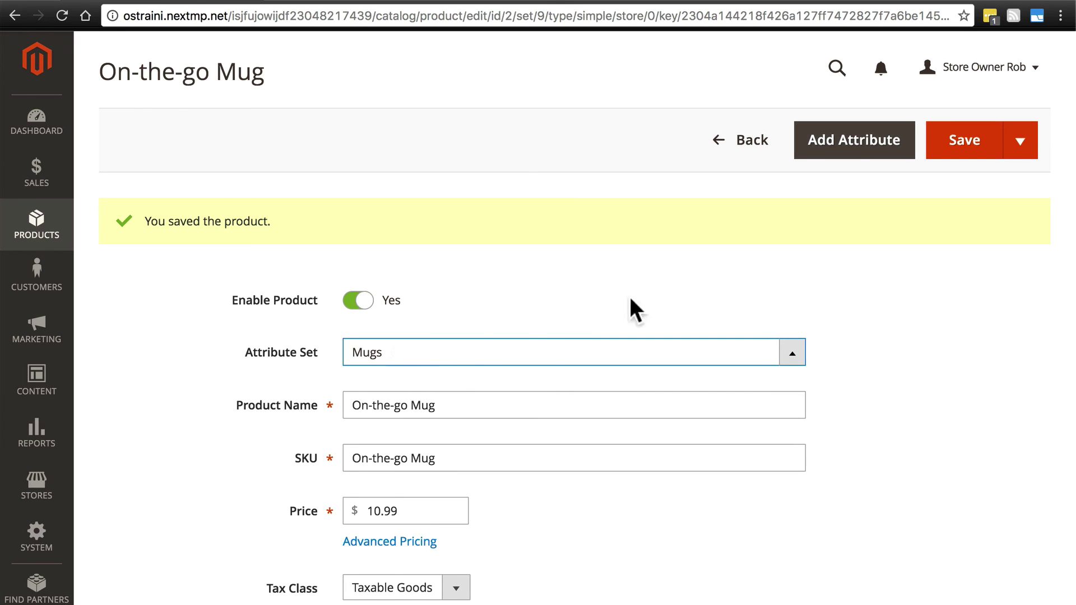
pyautogui.scroll(-5, 853, 297)
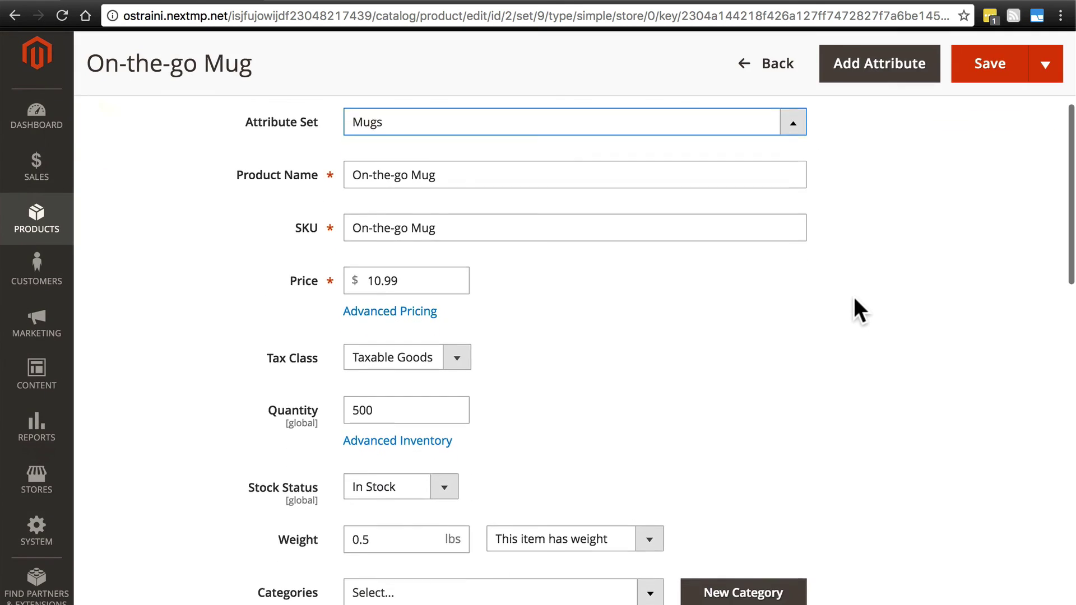
pyautogui.click(850, 147)
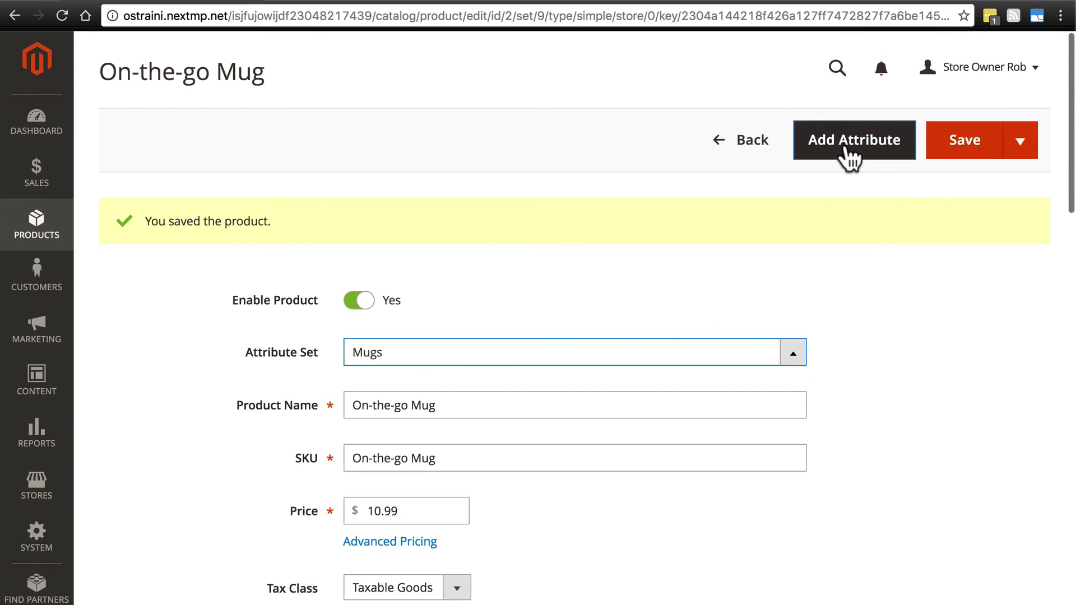